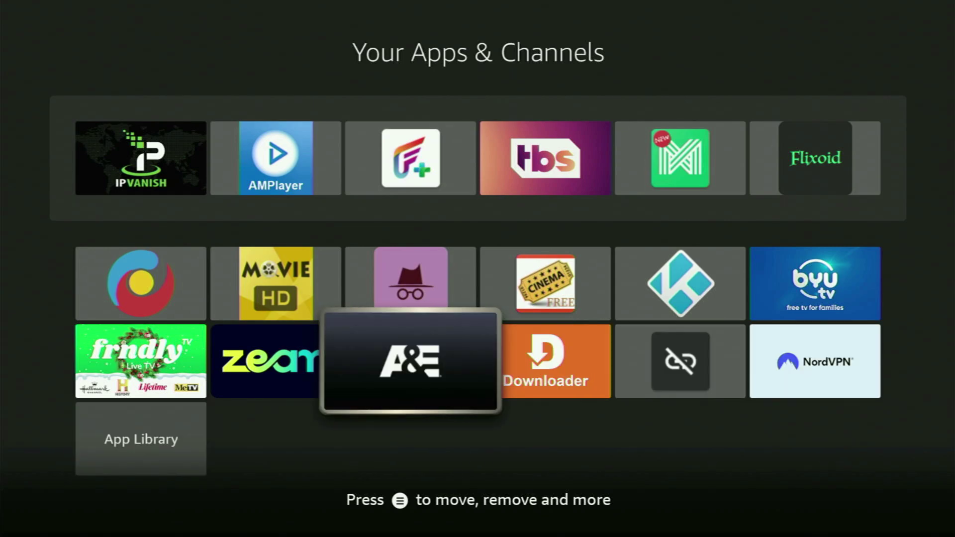
Highlight the Downloader tile in Your Apps & Channels, then return to the home screen.
{"action": "key", "text": "Right"}
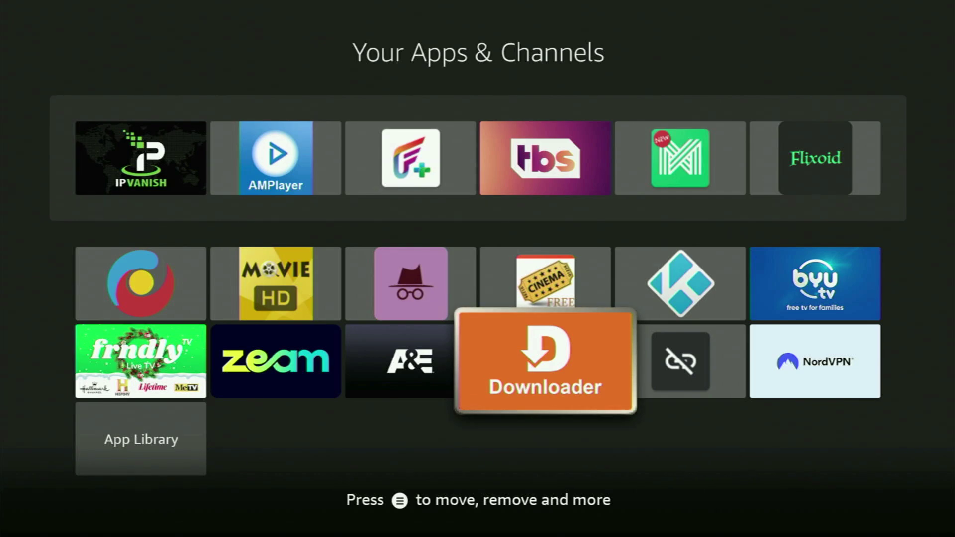
{"action": "key", "text": "Return"}
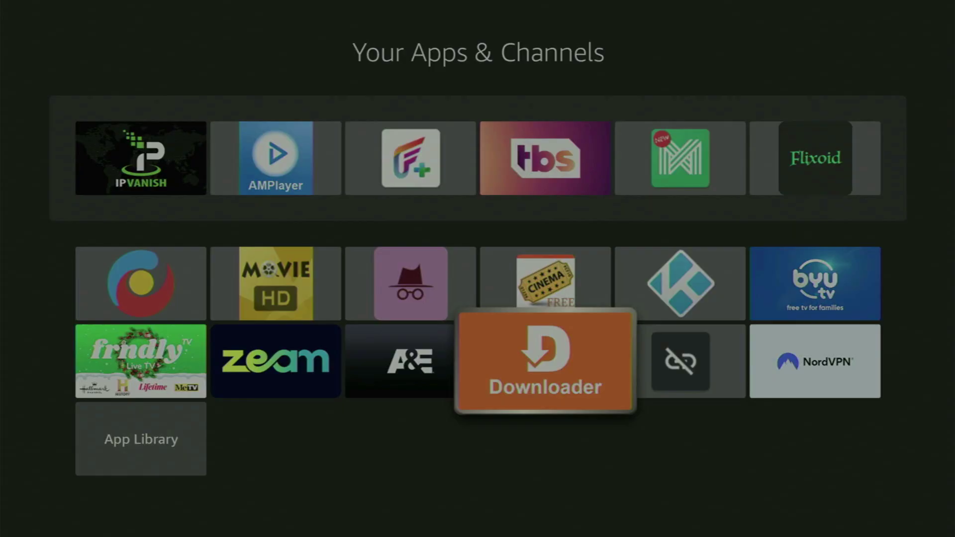
Spell 'Down' on the search page's on-screen keyboard.
{"action": "key", "text": "Left"}
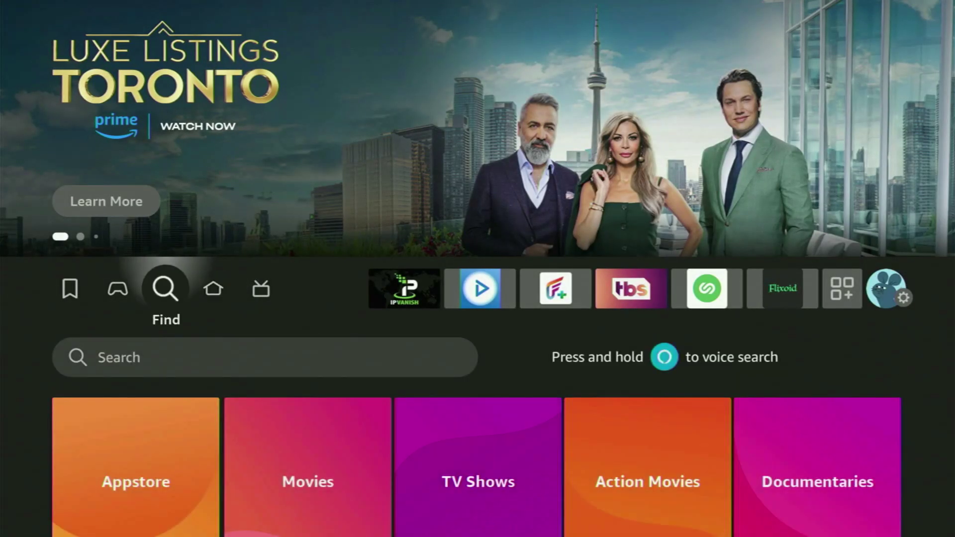
{"action": "key", "text": "Down"}
{"action": "key", "text": "Return"}
{"action": "key", "text": "Right"}
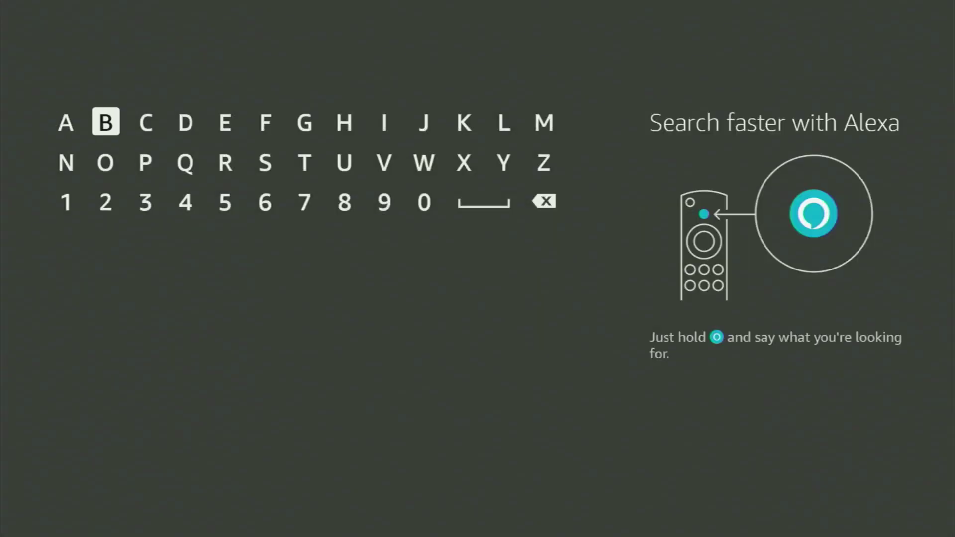
{"action": "key", "text": "Right"}
{"action": "key", "text": "Right"}
{"action": "key", "text": "Return"}
{"action": "key", "text": "Down"}
{"action": "key", "text": "Left"}
{"action": "key", "text": "Left"}
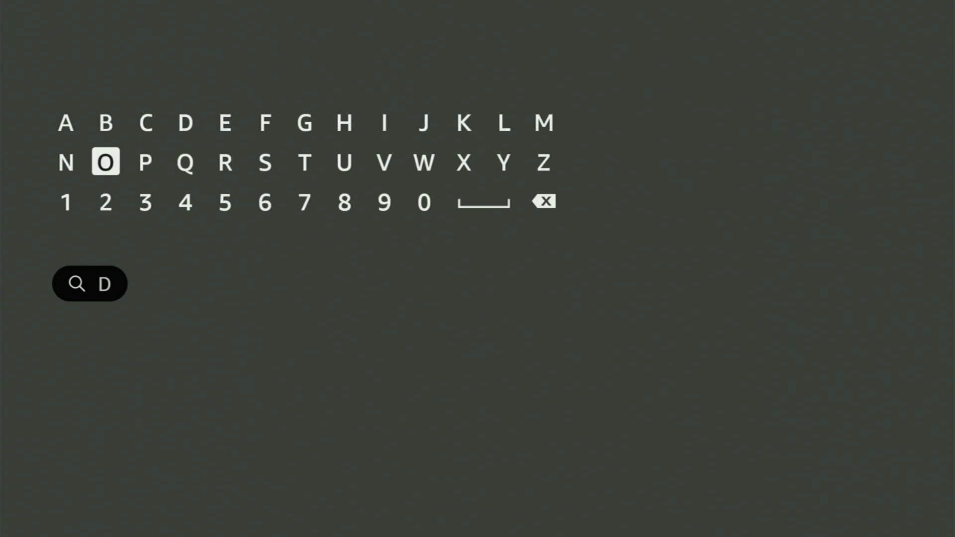
{"action": "key", "text": "Return"}
{"action": "key", "text": "Right"}
{"action": "key", "text": "Right"}
{"action": "key", "text": "Right"}
{"action": "key", "text": "Right"}
{"action": "key", "text": "Right"}
{"action": "key", "text": "Right"}
{"action": "key", "text": "Right"}
{"action": "key", "text": "Right"}
{"action": "key", "text": "Return"}
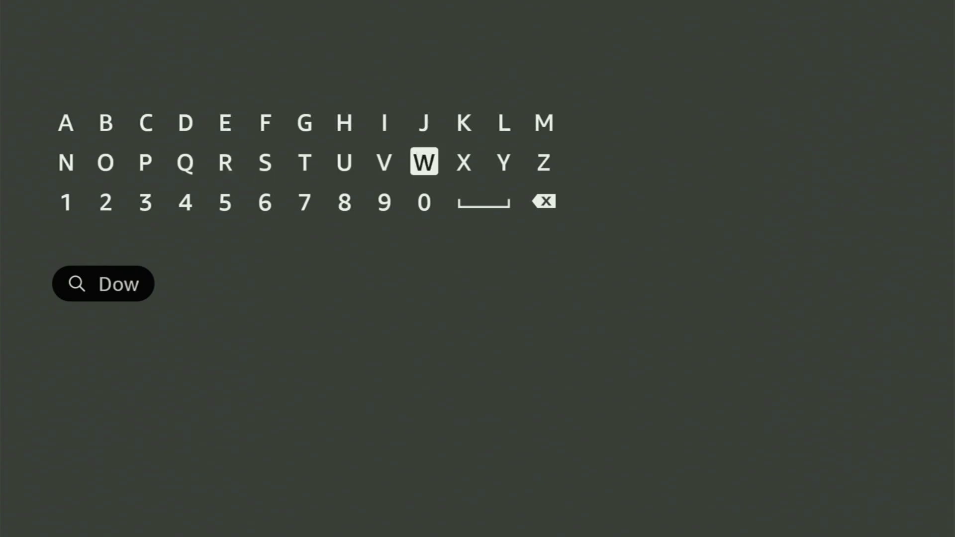
{"action": "key", "text": "Left"}
{"action": "key", "text": "Left"}
{"action": "key", "text": "Left"}
{"action": "key", "text": "Left"}
{"action": "key", "text": "Left"}
{"action": "key", "text": "Left"}
{"action": "key", "text": "Left"}
{"action": "key", "text": "Left"}
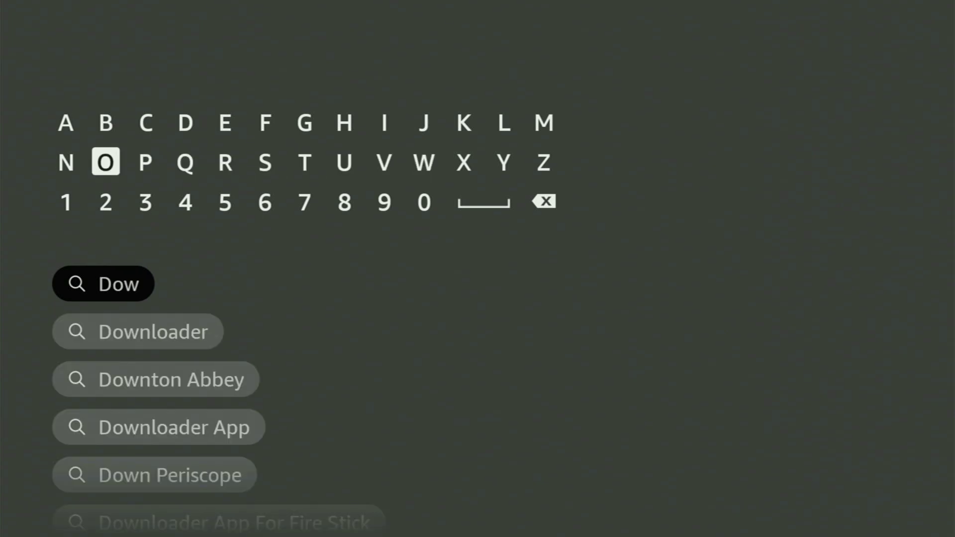
{"action": "key", "text": "Left"}
{"action": "key", "text": "Return"}
Pick the Downloader suggestion and browse the app search results.
{"action": "key", "text": "Down"}
{"action": "key", "text": "Down"}
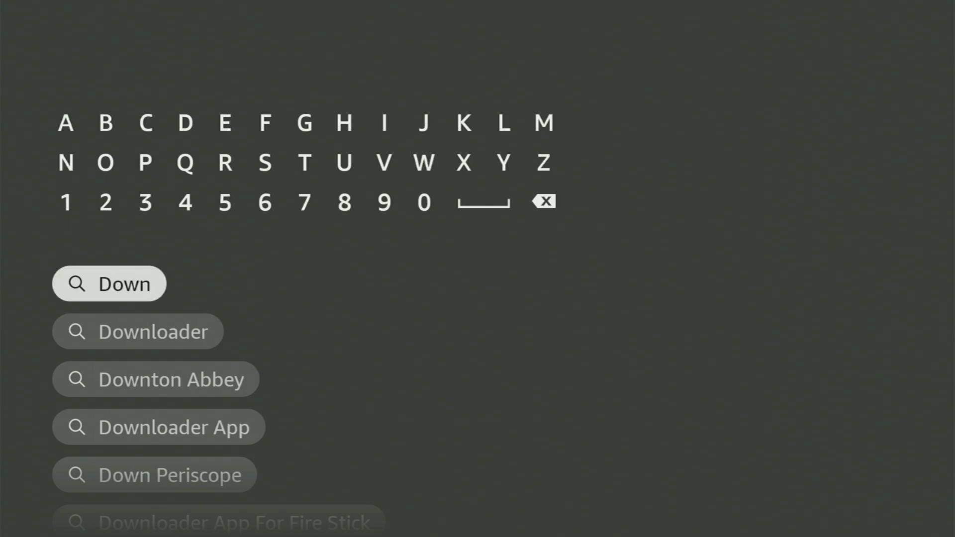
{"action": "key", "text": "Down"}
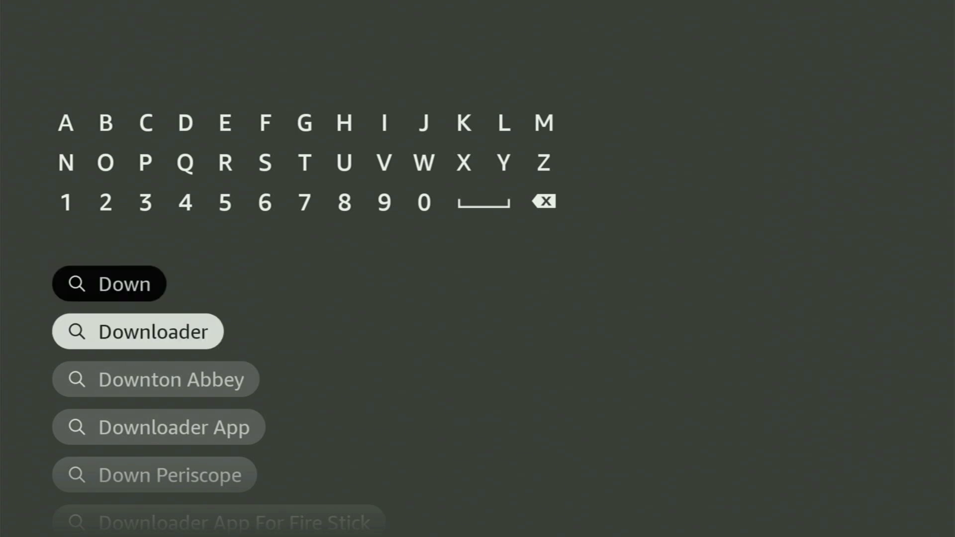
{"action": "key", "text": "Return"}
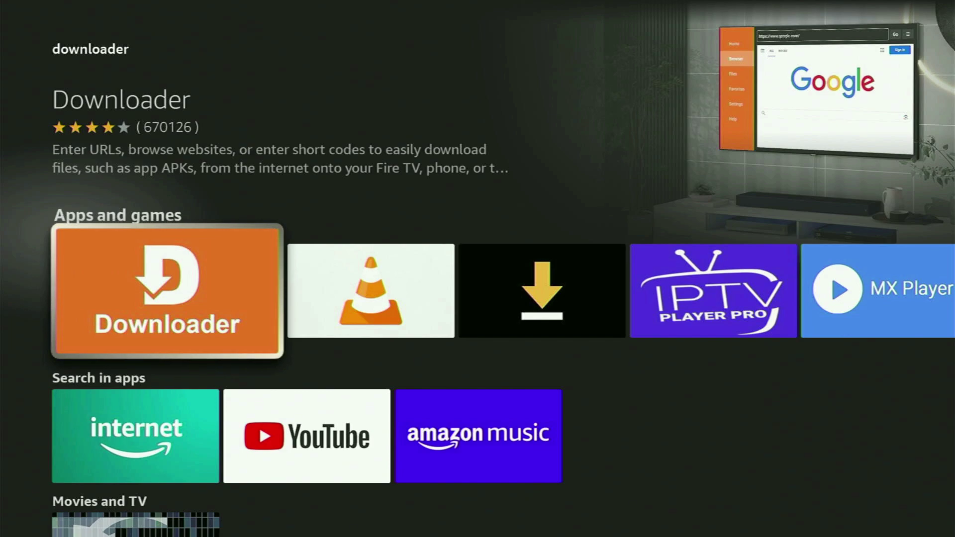
{"action": "key", "text": "Right"}
{"action": "key", "text": "Right"}
{"action": "key", "text": "Right"}
{"action": "key", "text": "Right"}
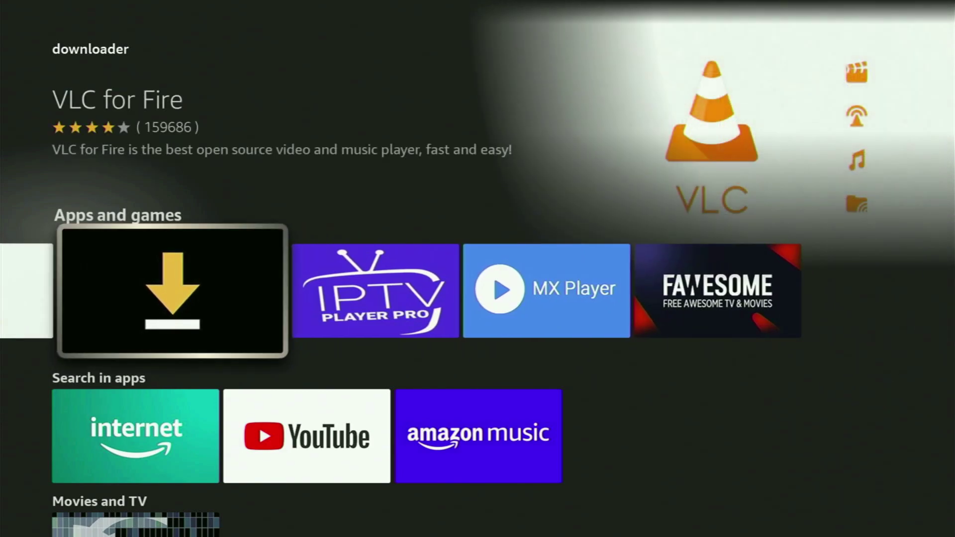
{"action": "key", "text": "Down"}
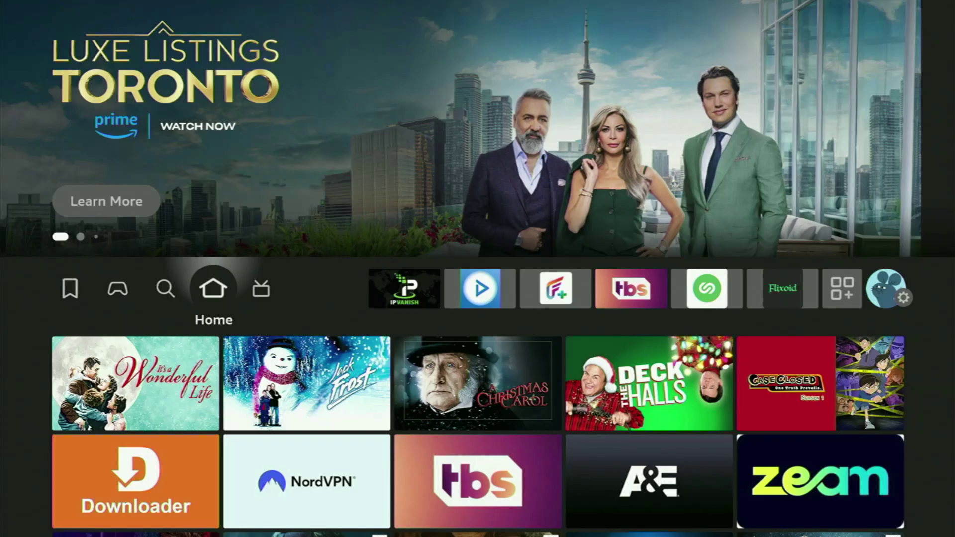
Open My Fire TV from the Settings grid.
{"action": "key", "text": "Right"}
{"action": "key", "text": "Right"}
{"action": "key", "text": "Right"}
{"action": "key", "text": "Right"}
{"action": "key", "text": "Right"}
{"action": "key", "text": "Right"}
{"action": "key", "text": "Right"}
{"action": "key", "text": "Right"}
{"action": "key", "text": "Right"}
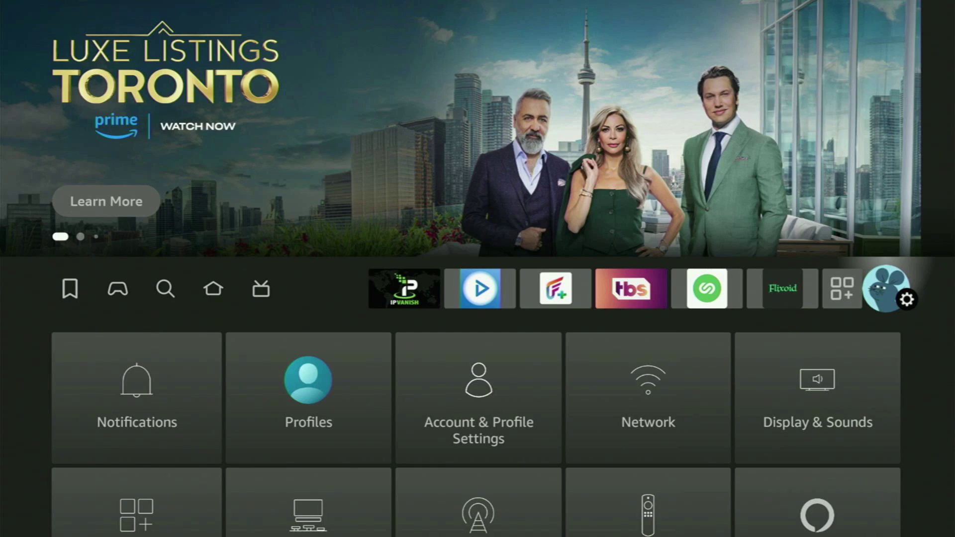
{"action": "key", "text": "Down"}
{"action": "key", "text": "Down"}
{"action": "key", "text": "Down"}
{"action": "key", "text": "Right"}
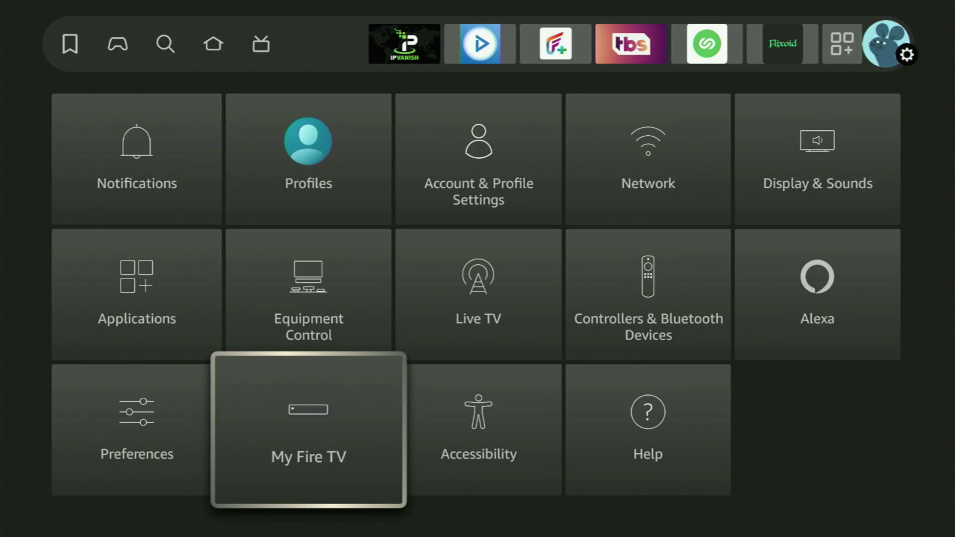
{"action": "key", "text": "Return"}
Move through Developer options and Legal & Compliance in the menu and open About.
{"action": "key", "text": "Up"}
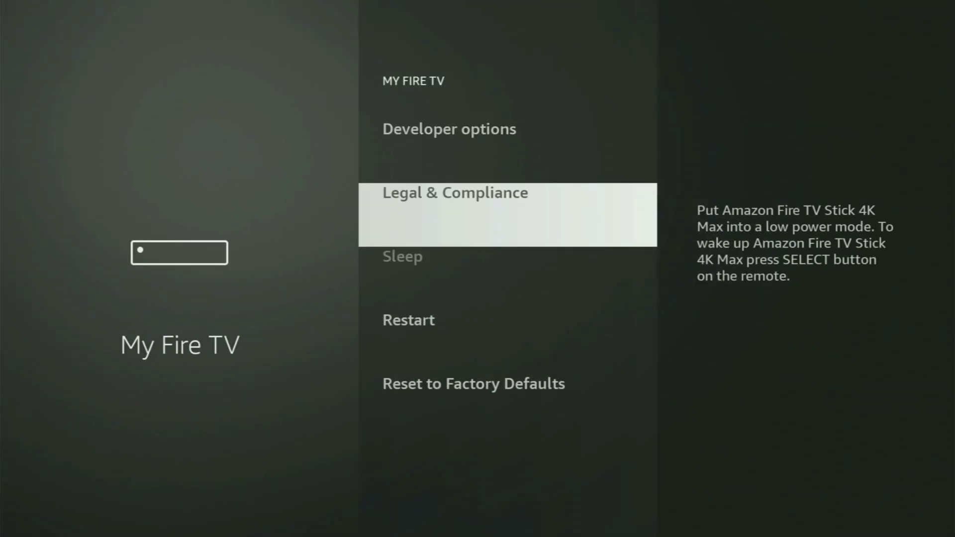
{"action": "key", "text": "Up"}
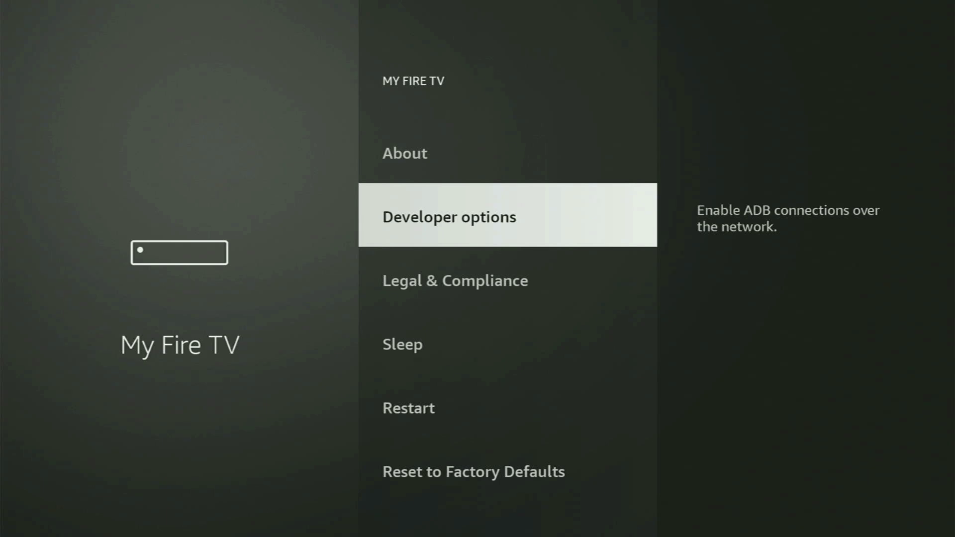
{"action": "key", "text": "Up"}
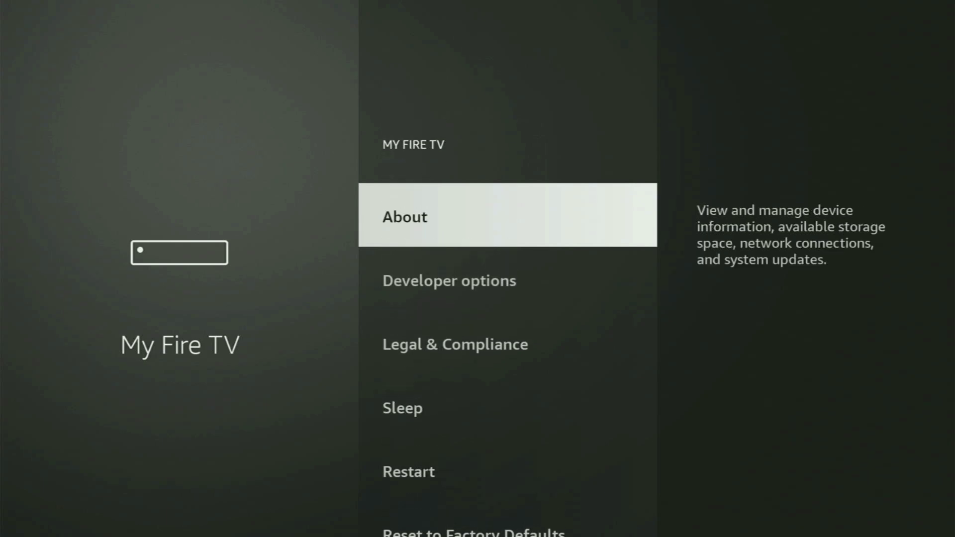
{"action": "key", "text": "Down"}
{"action": "key", "text": "Down"}
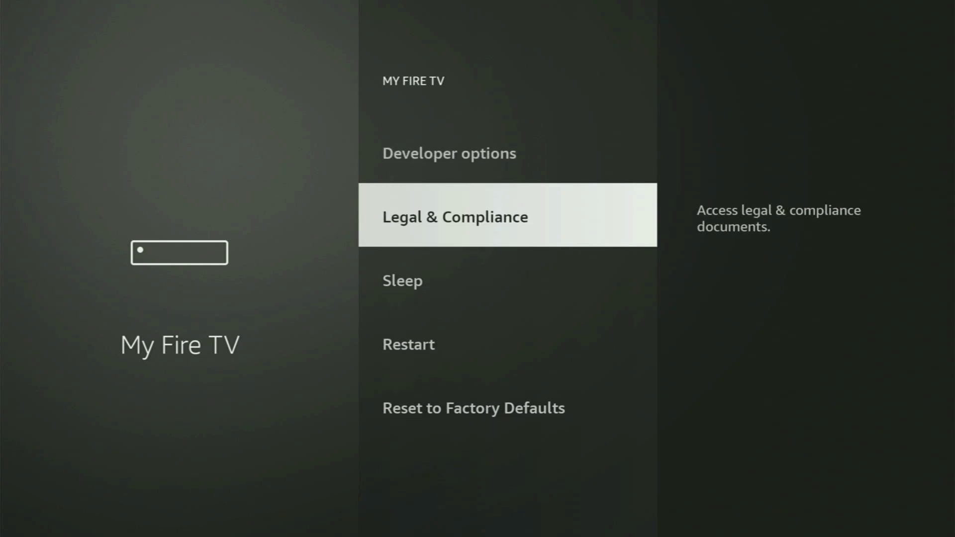
{"action": "key", "text": "Up"}
{"action": "key", "text": "Up"}
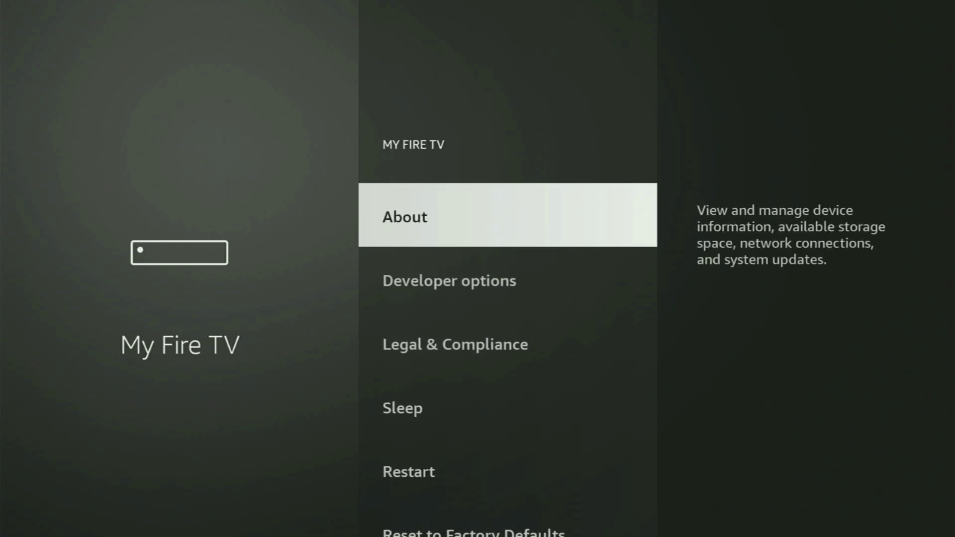
{"action": "key", "text": "Down"}
{"action": "key", "text": "Down"}
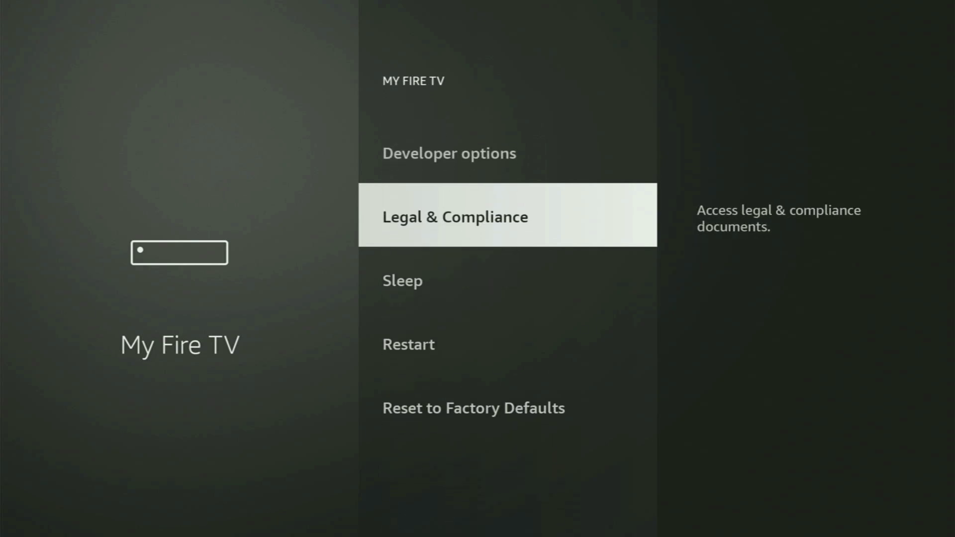
{"action": "key", "text": "Down"}
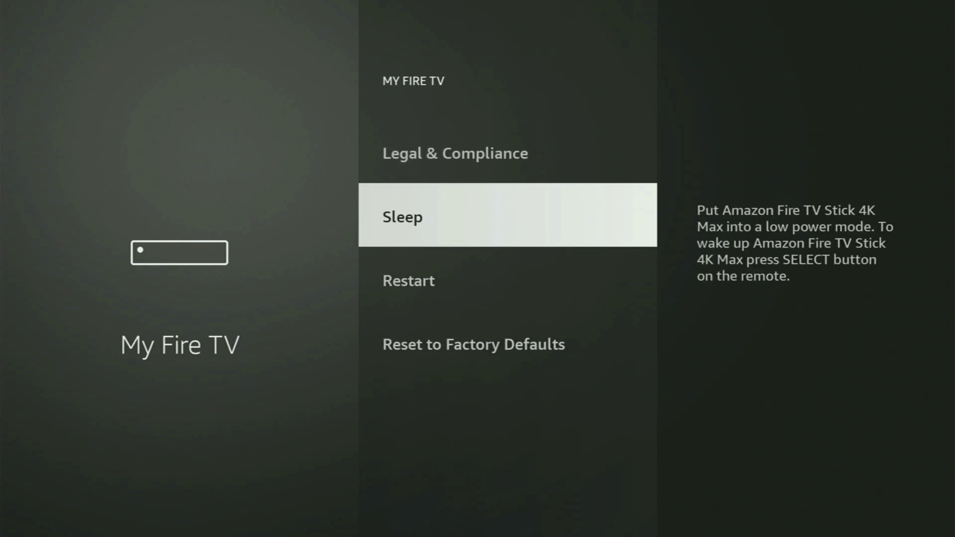
{"action": "key", "text": "Down"}
{"action": "key", "text": "Up"}
{"action": "key", "text": "Up"}
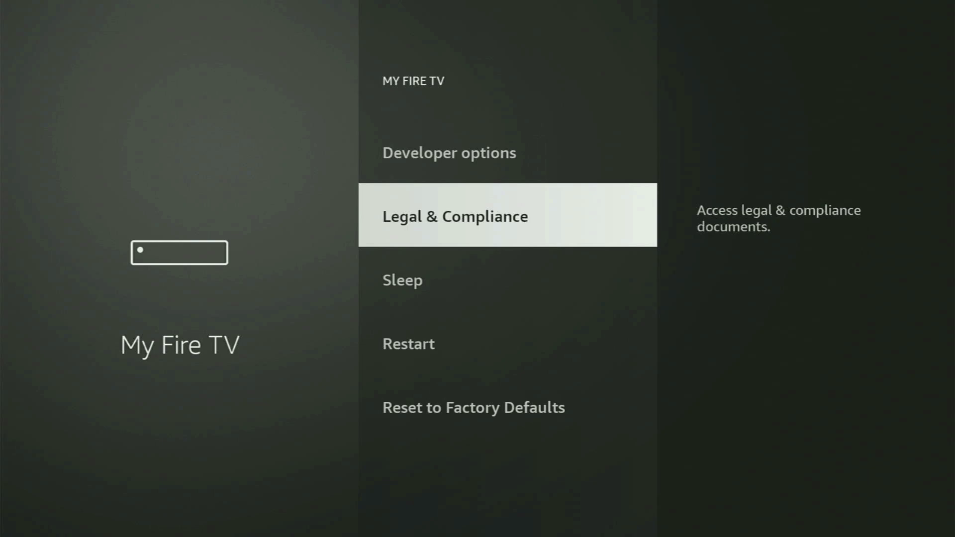
{"action": "key", "text": "Up"}
{"action": "key", "text": "Up"}
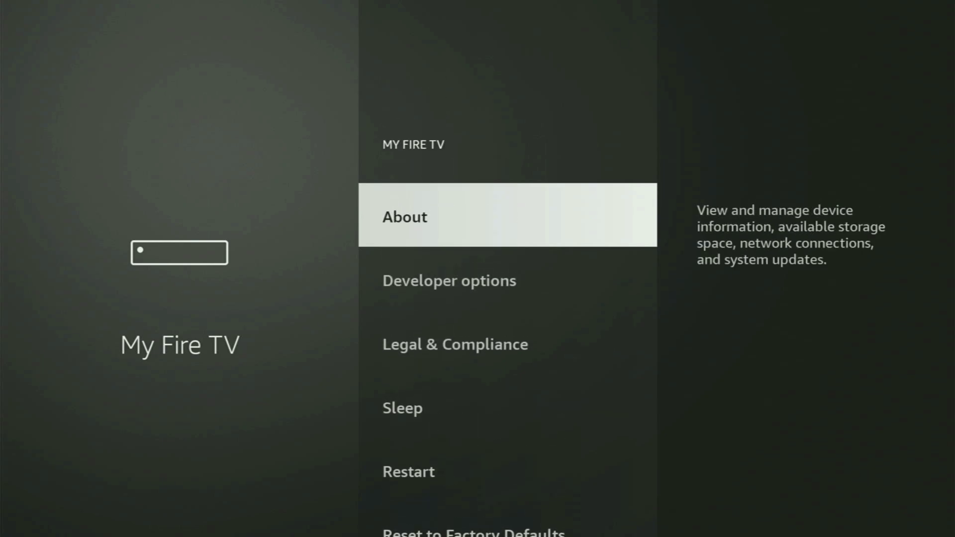
{"action": "key", "text": "Return"}
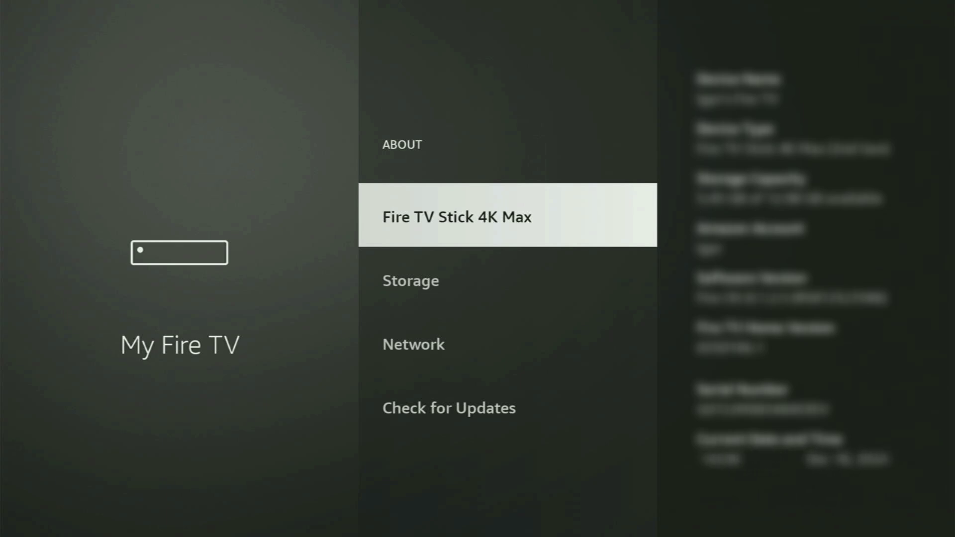
Select Fire TV Stick 4K Max to confirm developer mode, then go back to Developer options.
{"action": "key", "text": "Return"}
{"action": "key", "text": "Return"}
{"action": "key", "text": "Return"}
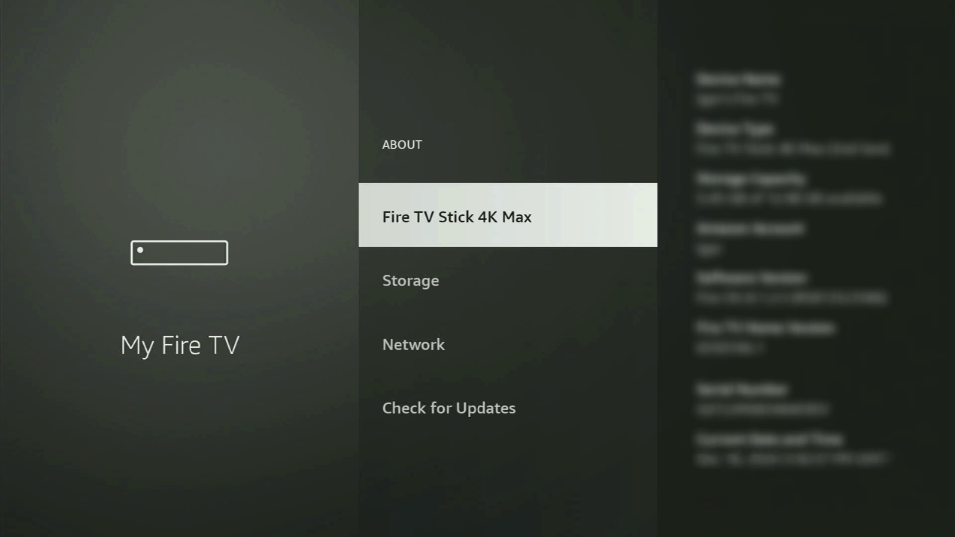
{"action": "key", "text": "Escape"}
{"action": "key", "text": "Down"}
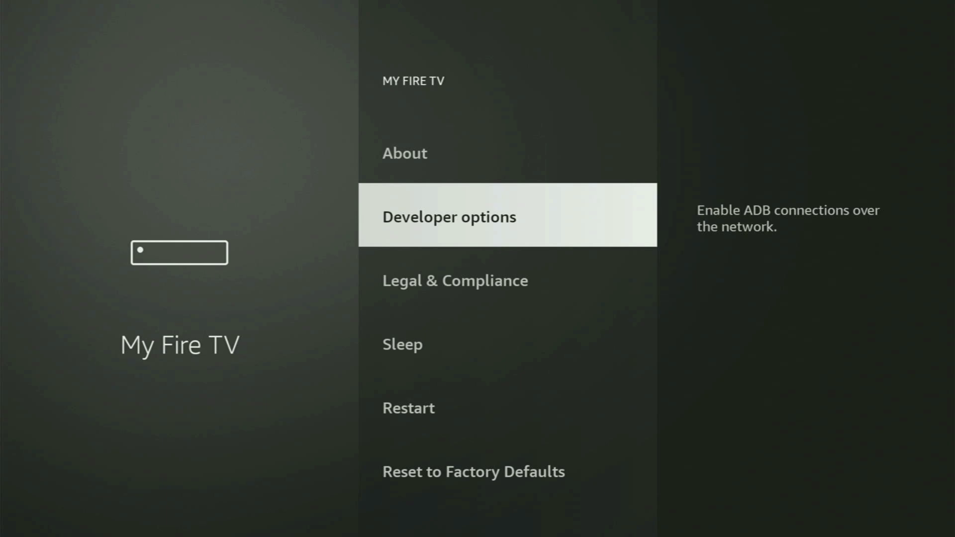
In Developer options, keep ADB debugging on and open Install unknown apps.
{"action": "key", "text": "Return"}
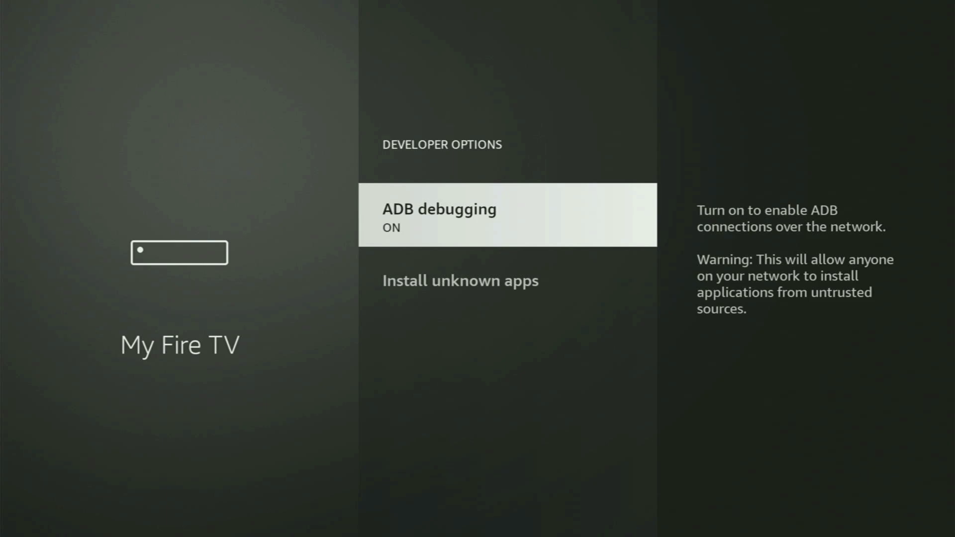
{"action": "key", "text": "Return"}
{"action": "key", "text": "Return"}
{"action": "key", "text": "Down"}
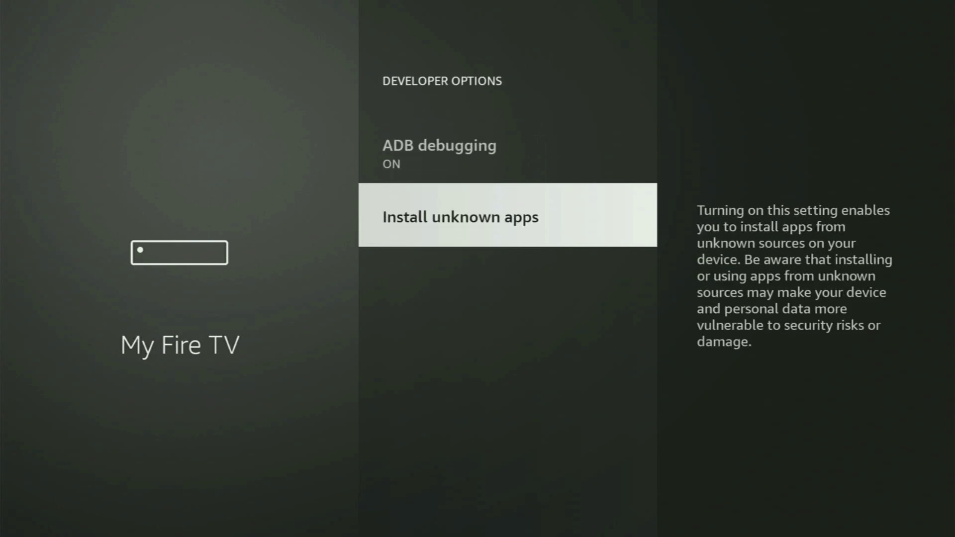
{"action": "key", "text": "Return"}
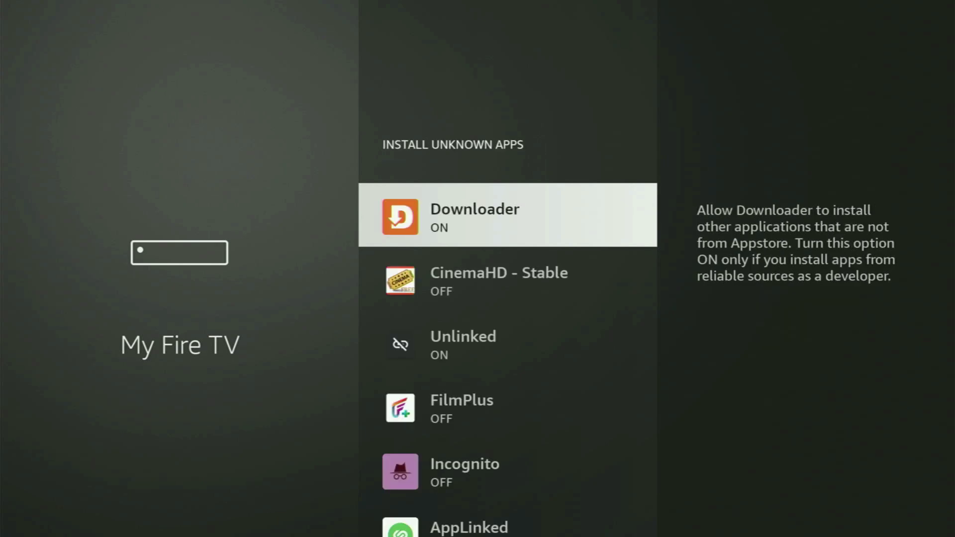
Keep Downloader set to ON, check FilmPlus, Flixoid and AppLinked, then go Home.
{"action": "key", "text": "Down"}
{"action": "key", "text": "Down"}
{"action": "key", "text": "Up"}
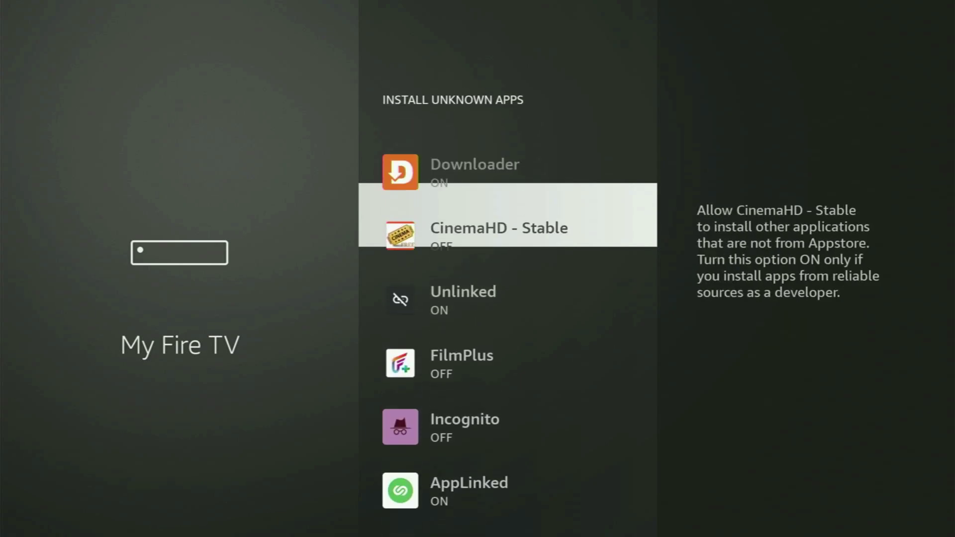
{"action": "key", "text": "Up"}
{"action": "key", "text": "Return"}
{"action": "key", "text": "Return"}
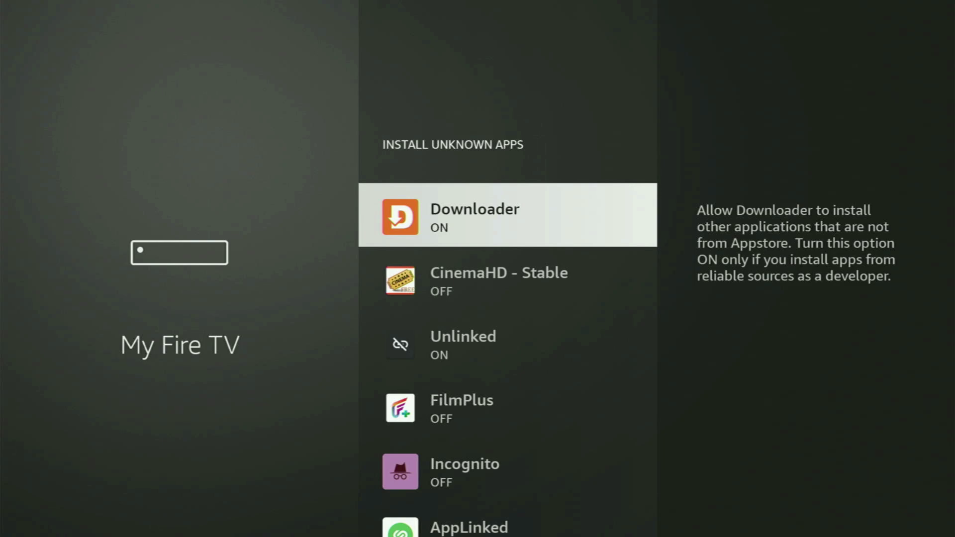
{"action": "key", "text": "Down"}
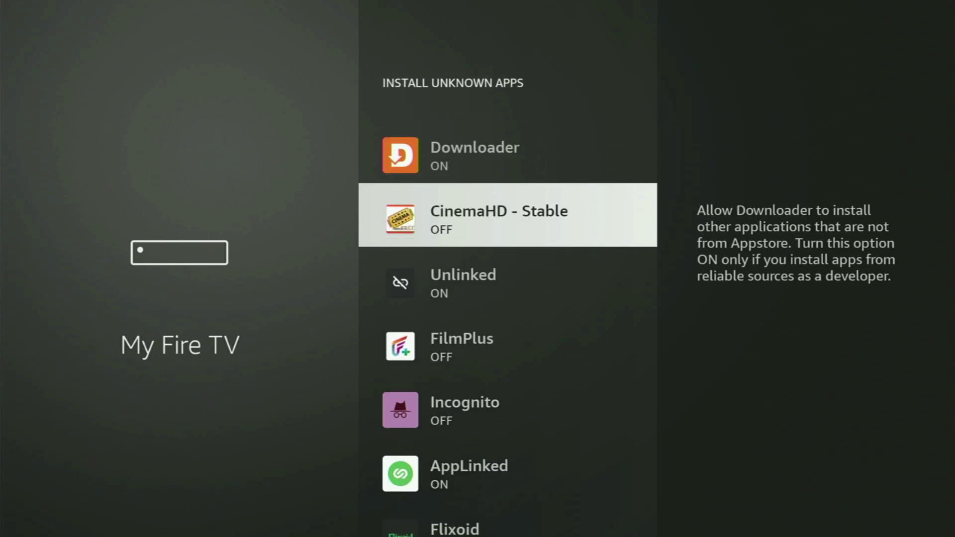
{"action": "key", "text": "Down"}
{"action": "key", "text": "Down"}
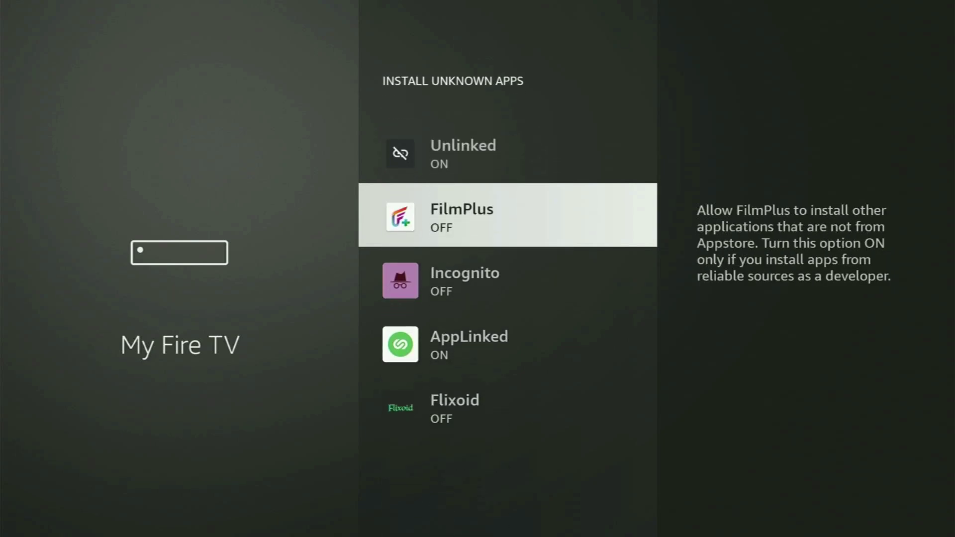
{"action": "key", "text": "Down"}
{"action": "key", "text": "Down"}
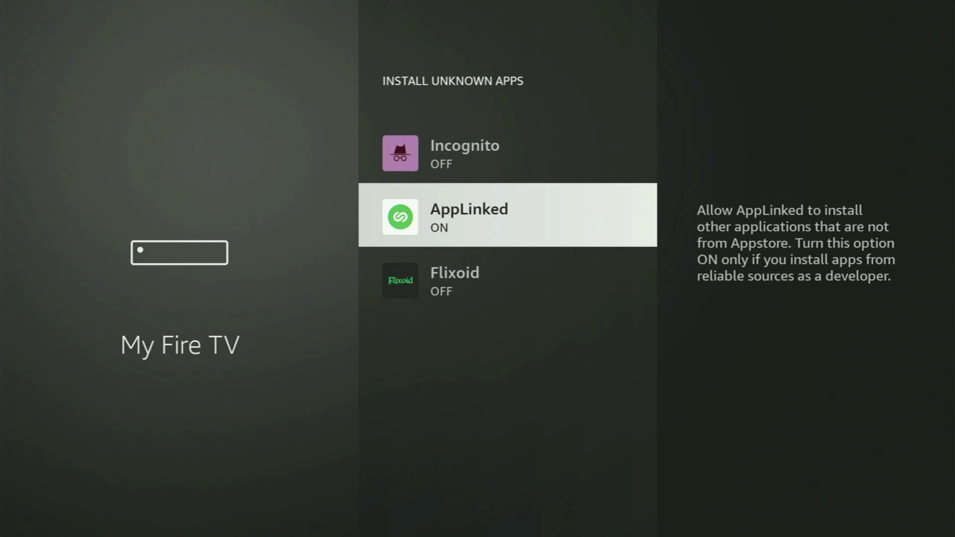
{"action": "key", "text": "Down"}
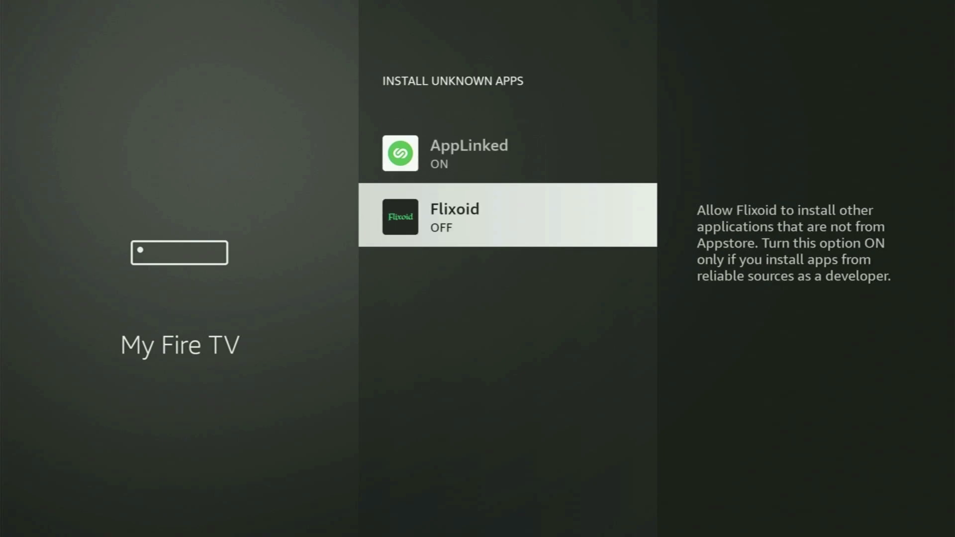
{"action": "key", "text": "Up"}
{"action": "key", "text": "Up"}
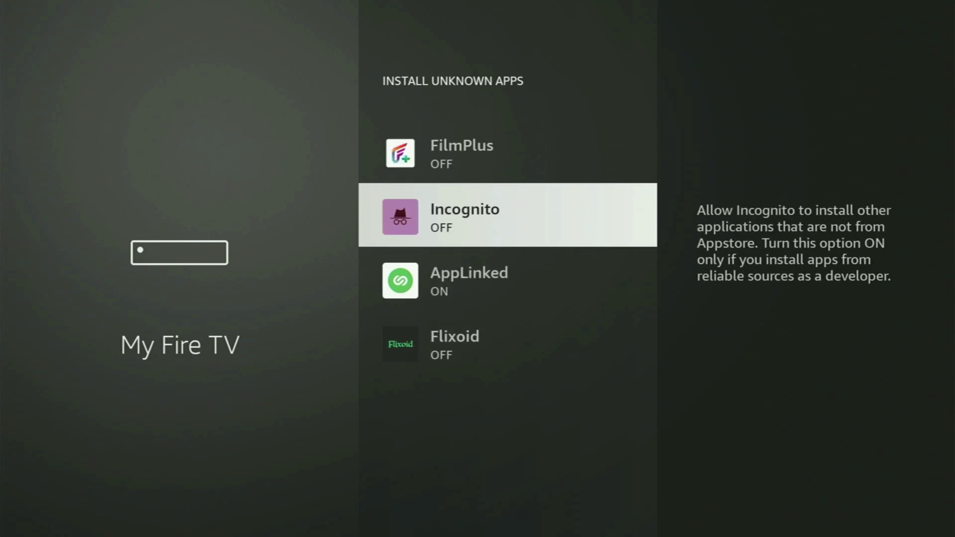
{"action": "key", "text": "Up"}
{"action": "key", "text": "Up"}
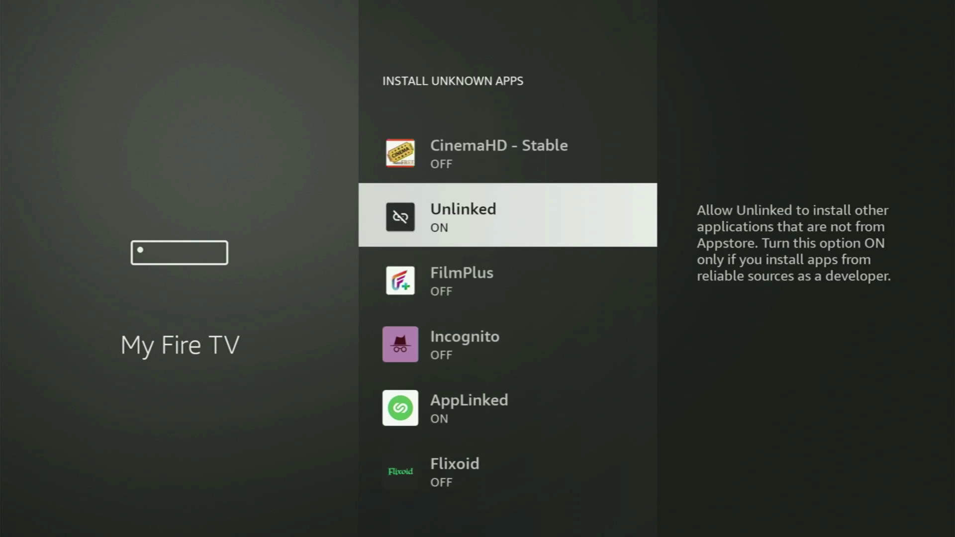
{"action": "key", "text": "Home"}
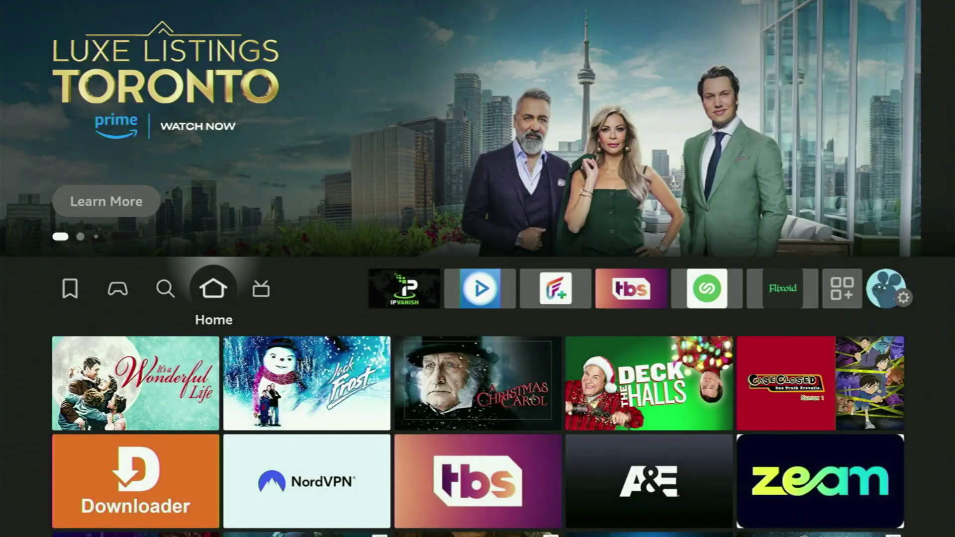
Open the Your Apps & Channels grid and launch the NordVPN tile.
{"action": "key", "text": "Right"}
{"action": "key", "text": "Right"}
{"action": "key", "text": "Right"}
{"action": "key", "text": "Right"}
{"action": "key", "text": "Right"}
{"action": "key", "text": "Right"}
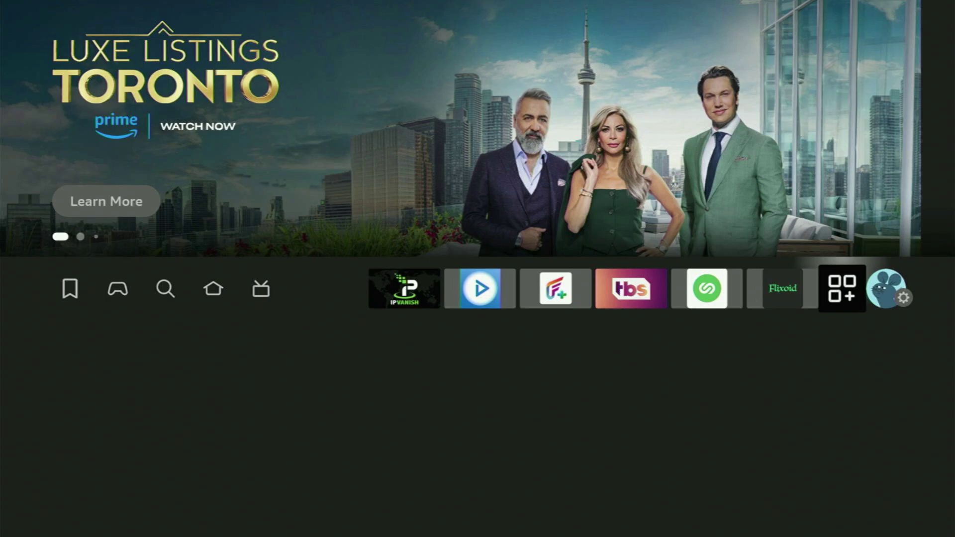
{"action": "key", "text": "Return"}
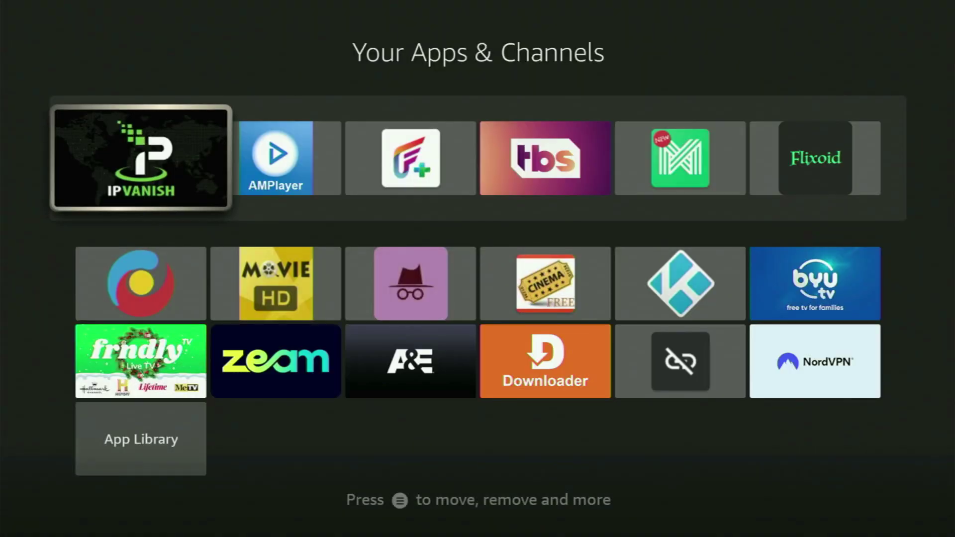
{"action": "key", "text": "Down"}
{"action": "key", "text": "Down"}
{"action": "key", "text": "Right"}
{"action": "key", "text": "Right"}
{"action": "key", "text": "Right"}
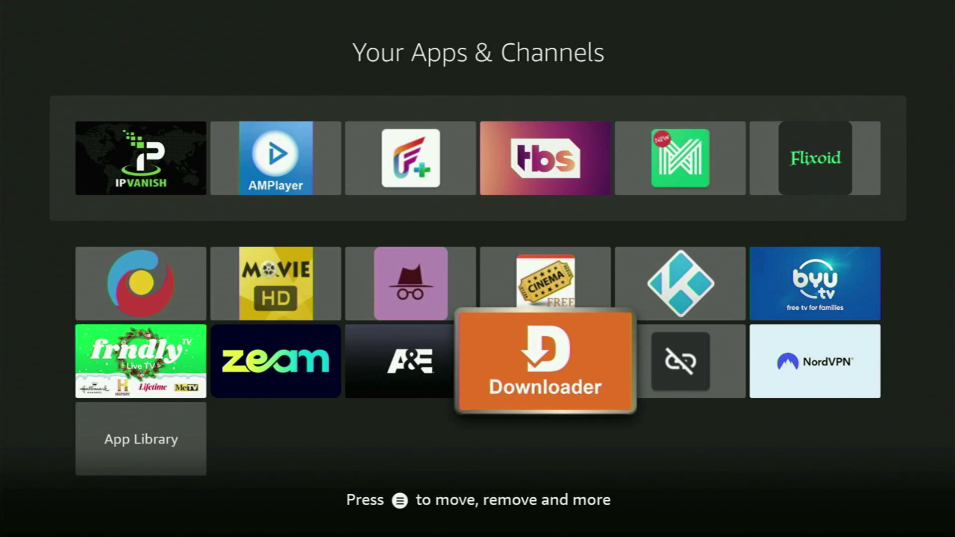
{"action": "key", "text": "Right"}
{"action": "key", "text": "Right"}
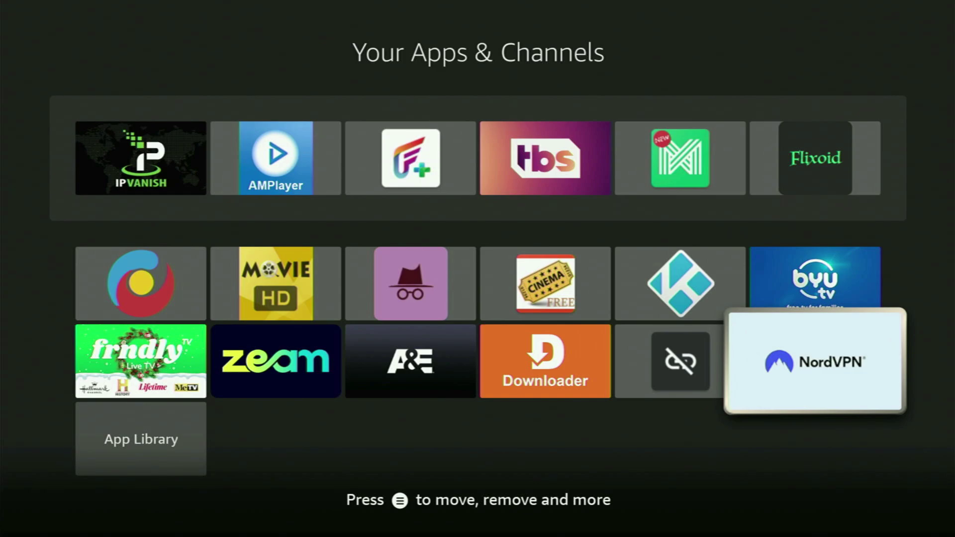
{"action": "key", "text": "Return"}
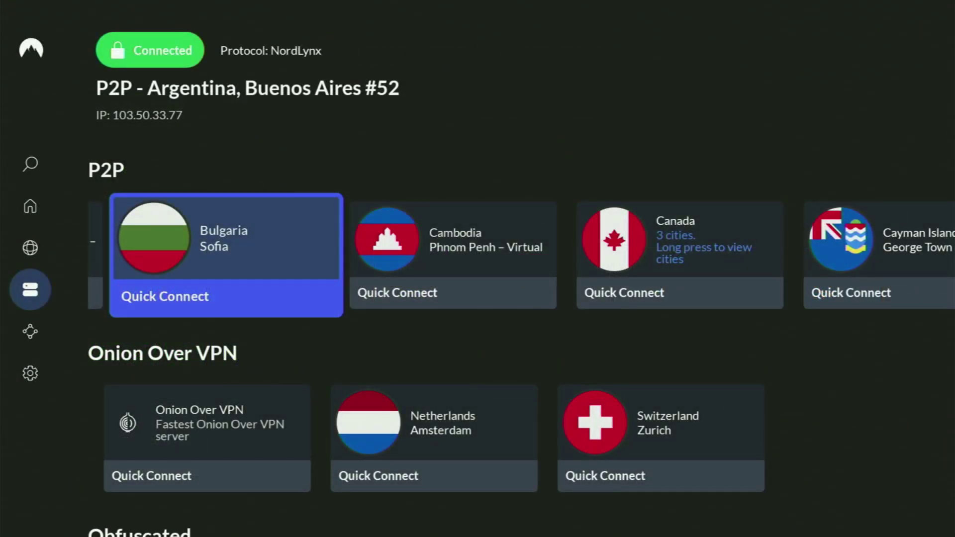
Browse NordVPN's P2P and suggested servers, then open Countries and enter the country cards.
{"action": "key", "text": "Down"}
{"action": "key", "text": "Down"}
{"action": "key", "text": "Down"}
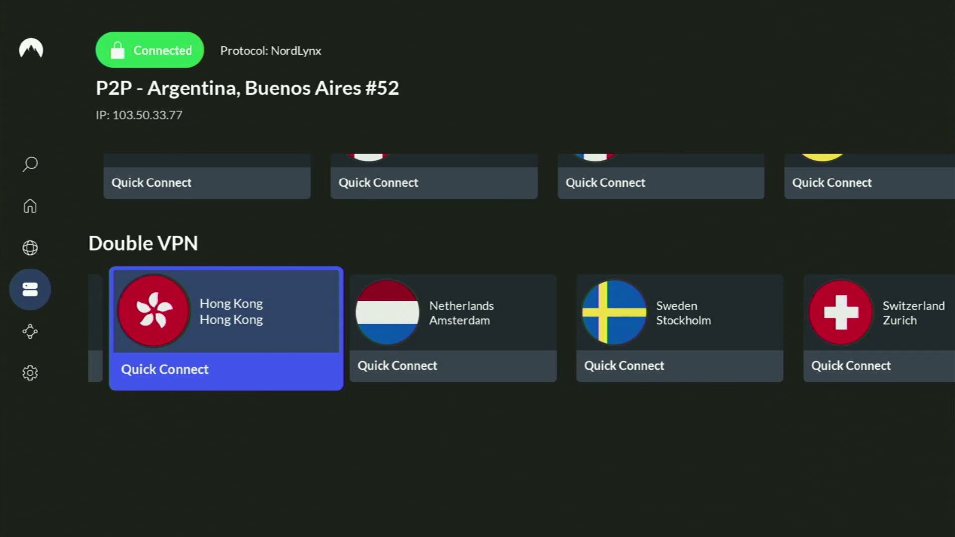
{"action": "key", "text": "Up"}
{"action": "key", "text": "Up"}
{"action": "key", "text": "Up"}
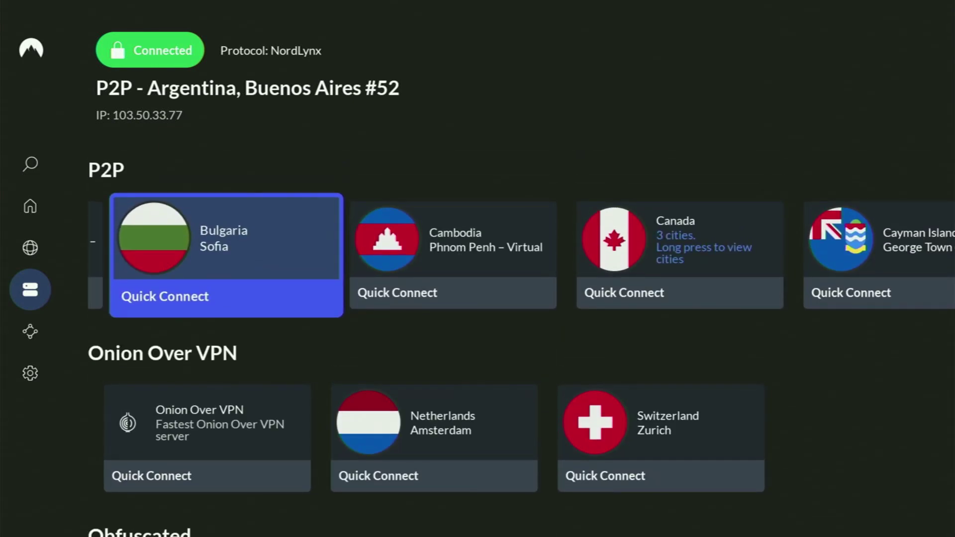
{"action": "key", "text": "Left"}
{"action": "key", "text": "Left"}
{"action": "key", "text": "Left"}
{"action": "key", "text": "Left"}
{"action": "key", "text": "Left"}
{"action": "key", "text": "Left"}
{"action": "key", "text": "Left"}
{"action": "key", "text": "Left"}
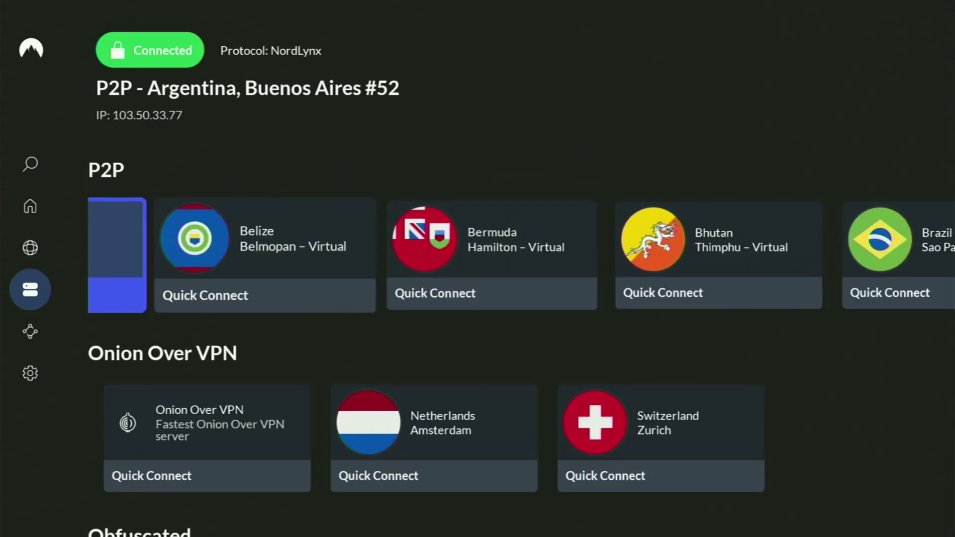
{"action": "key", "text": "Left"}
{"action": "key", "text": "Left"}
{"action": "key", "text": "Left"}
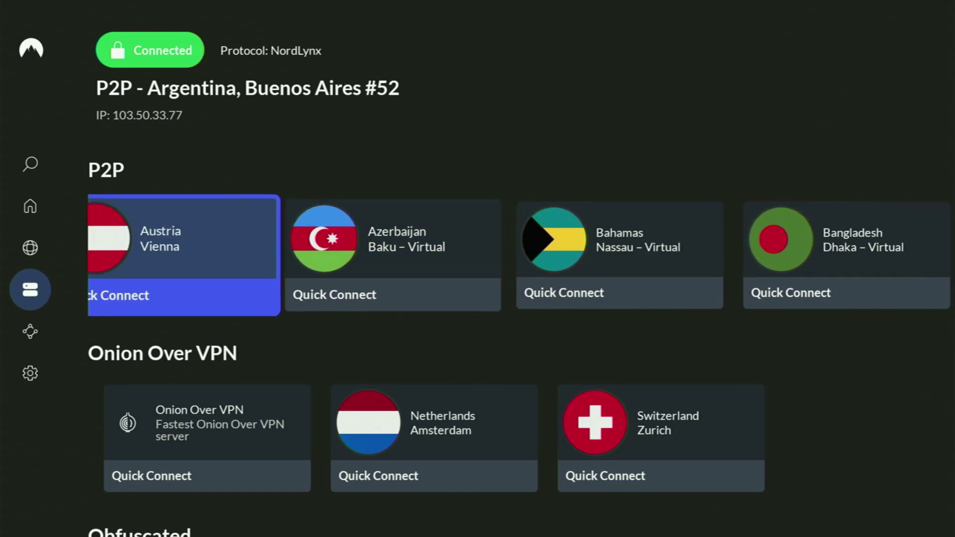
{"action": "key", "text": "Left"}
{"action": "key", "text": "Left"}
{"action": "key", "text": "Left"}
{"action": "key", "text": "Left"}
{"action": "key", "text": "Left"}
{"action": "key", "text": "Left"}
{"action": "key", "text": "Left"}
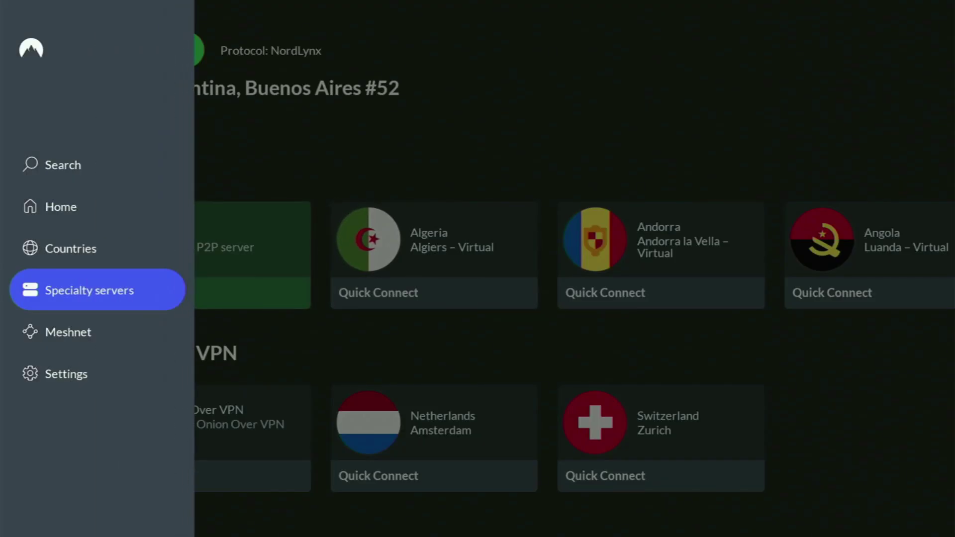
{"action": "key", "text": "Up"}
{"action": "key", "text": "Up"}
{"action": "key", "text": "Right"}
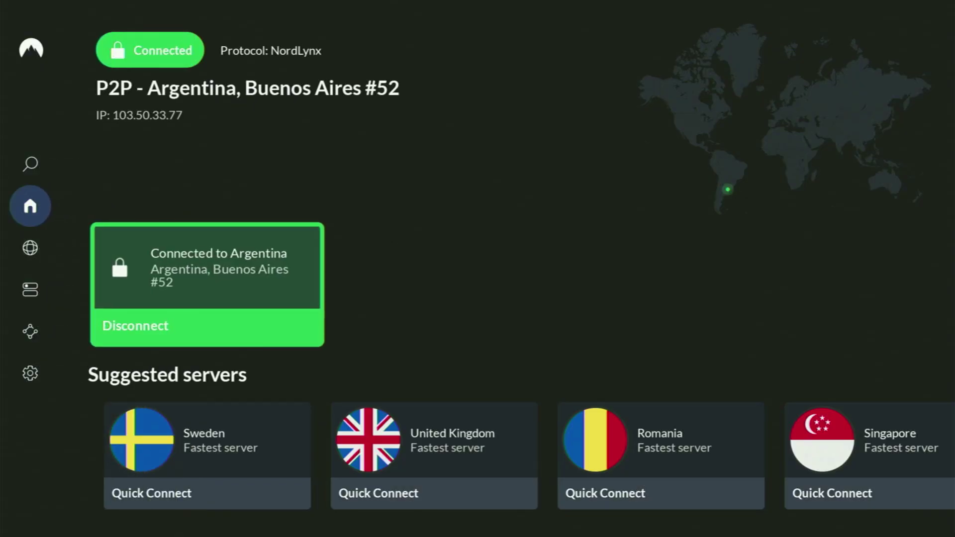
{"action": "key", "text": "Down"}
{"action": "key", "text": "Right"}
{"action": "key", "text": "Right"}
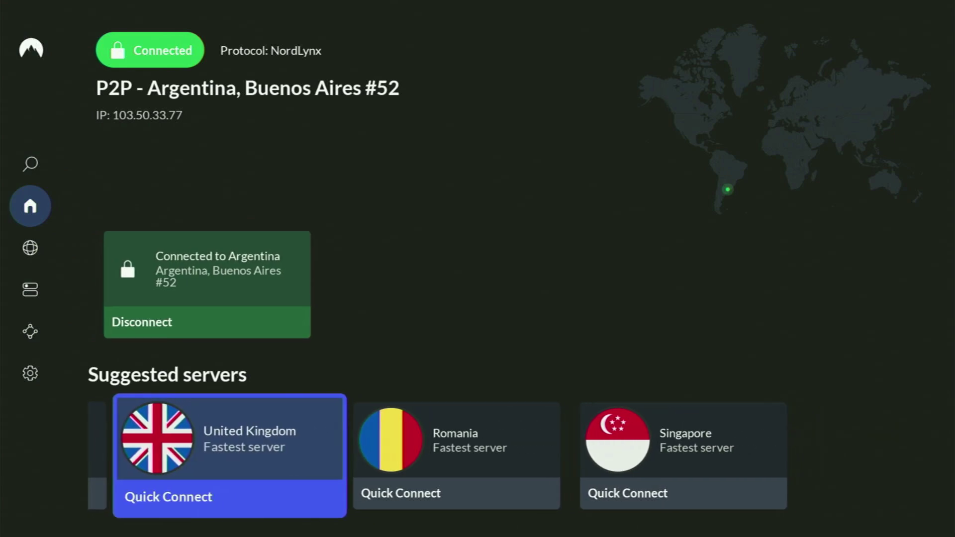
{"action": "key", "text": "Right"}
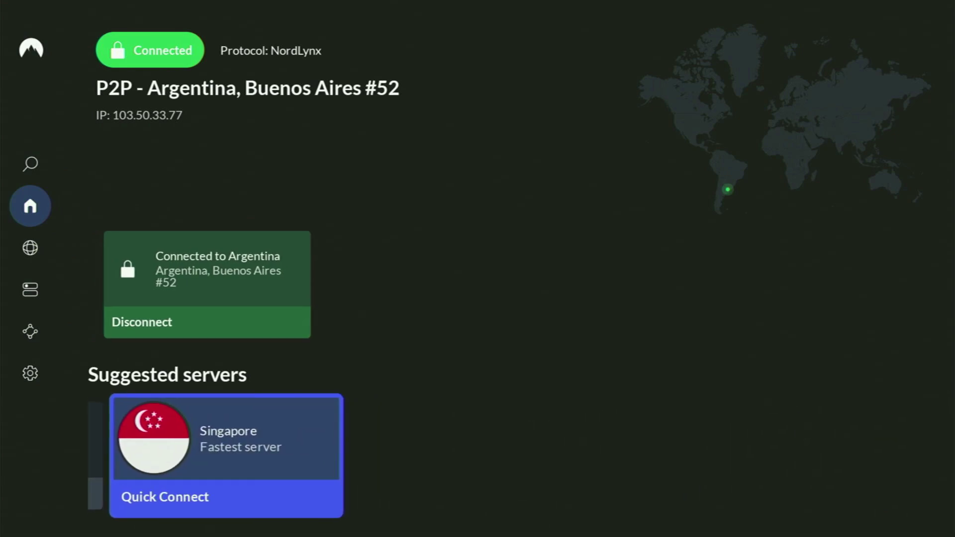
{"action": "key", "text": "Left"}
{"action": "key", "text": "Left"}
{"action": "key", "text": "Left"}
{"action": "key", "text": "Left"}
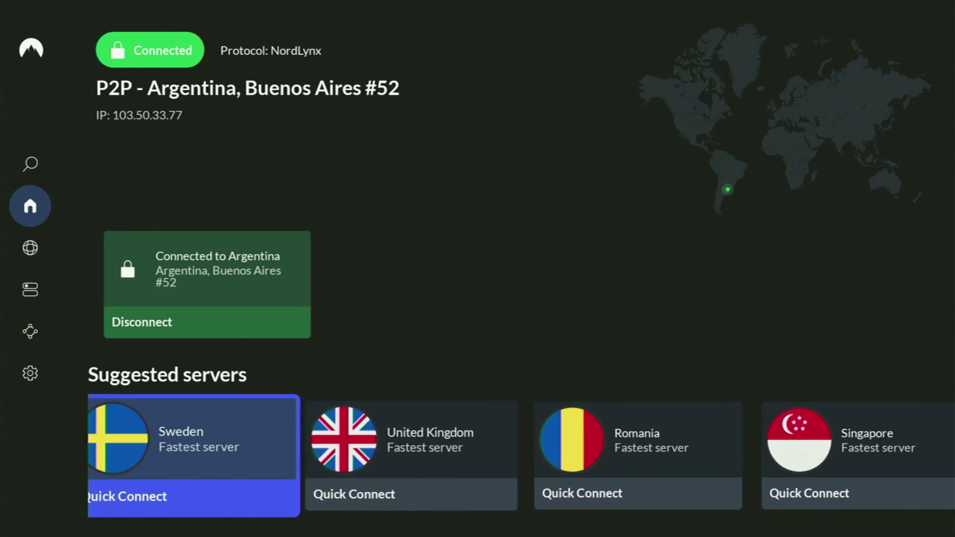
{"action": "key", "text": "Down"}
{"action": "key", "text": "Right"}
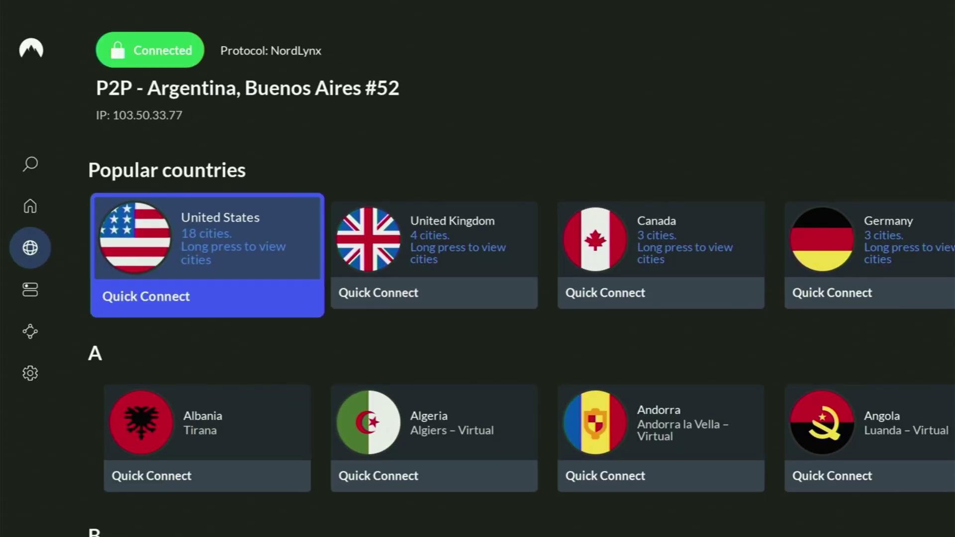
Scroll down to the C row and Quick Connect to Canada.
{"action": "key", "text": "Down"}
{"action": "key", "text": "Down"}
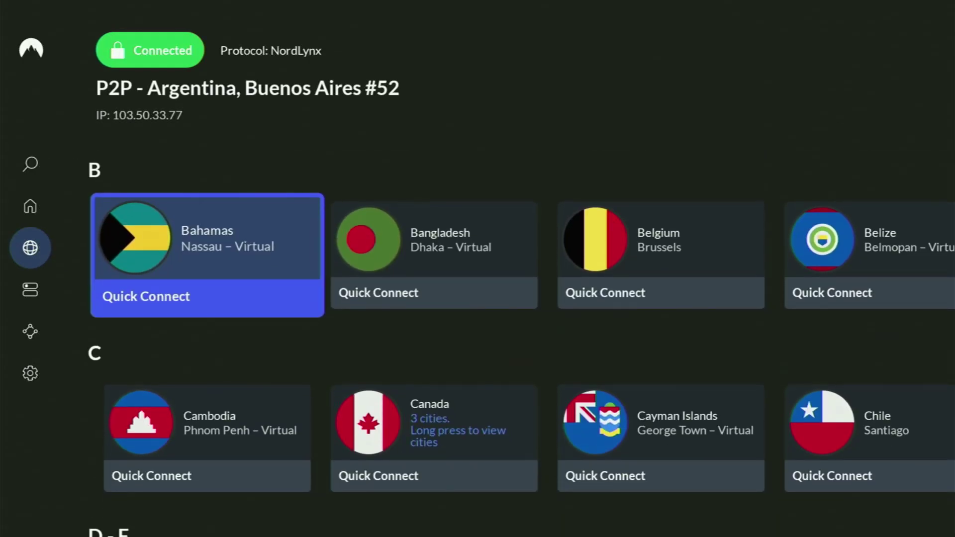
{"action": "key", "text": "Down"}
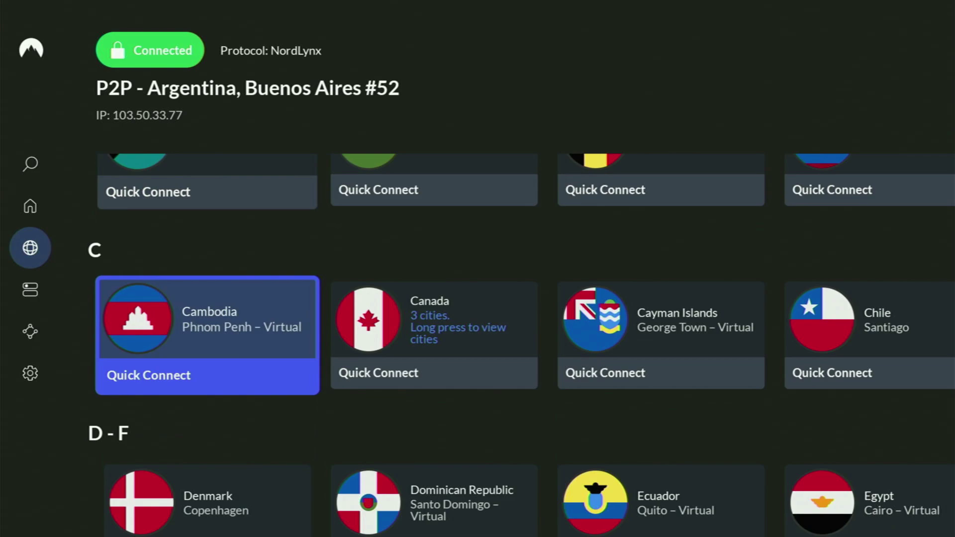
{"action": "key", "text": "Right"}
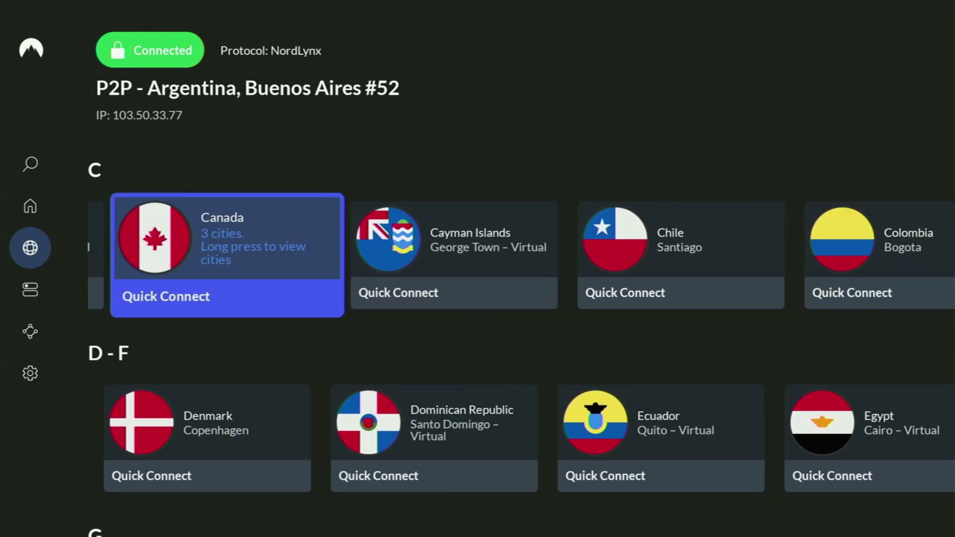
{"action": "key", "text": "Return"}
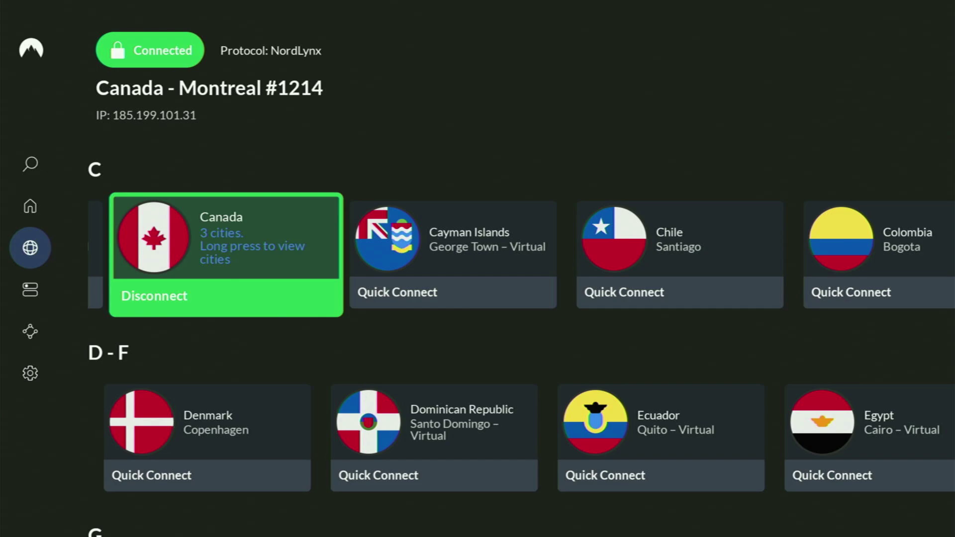
Browse the rest of the C countries from Cayman Islands to Czech Republic, plus rows D–G.
{"action": "key", "text": "Right"}
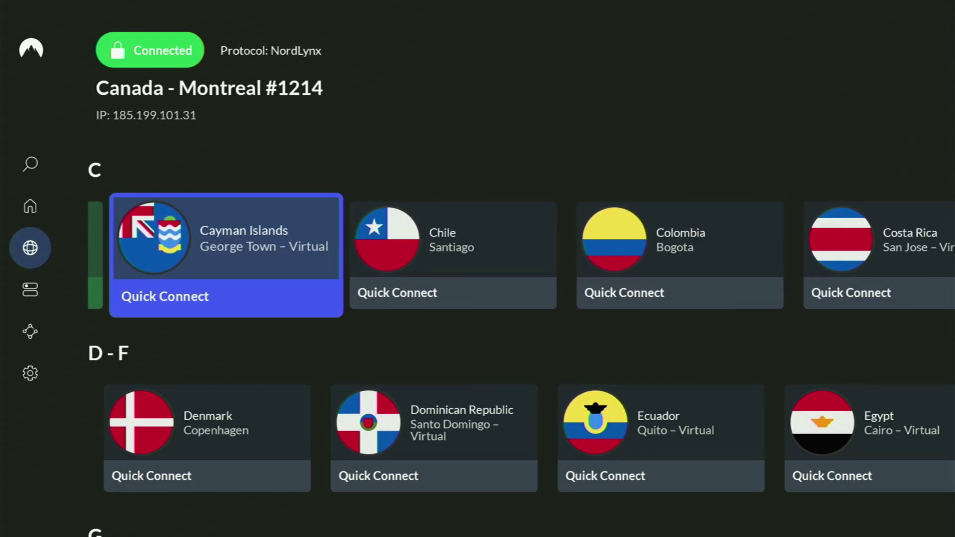
{"action": "key", "text": "Right"}
{"action": "key", "text": "Right"}
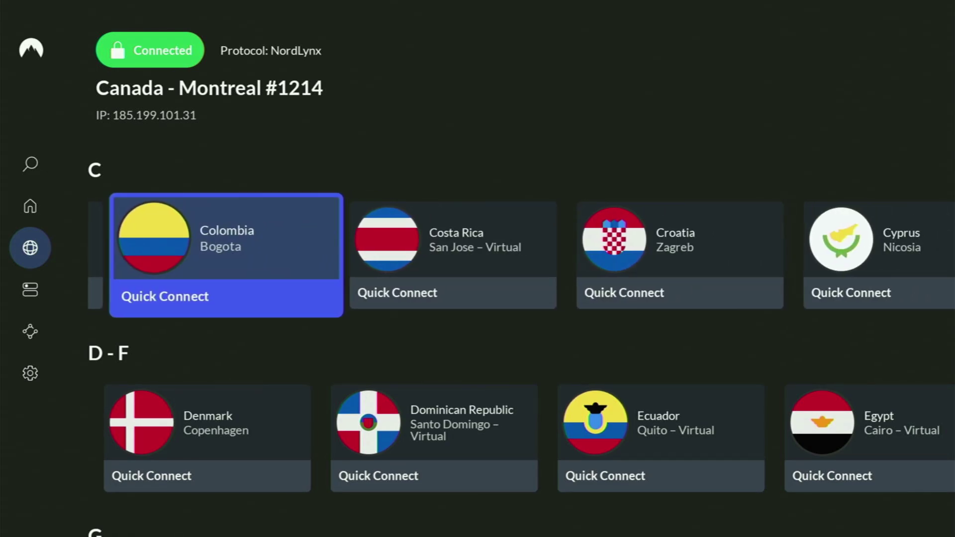
{"action": "key", "text": "Right"}
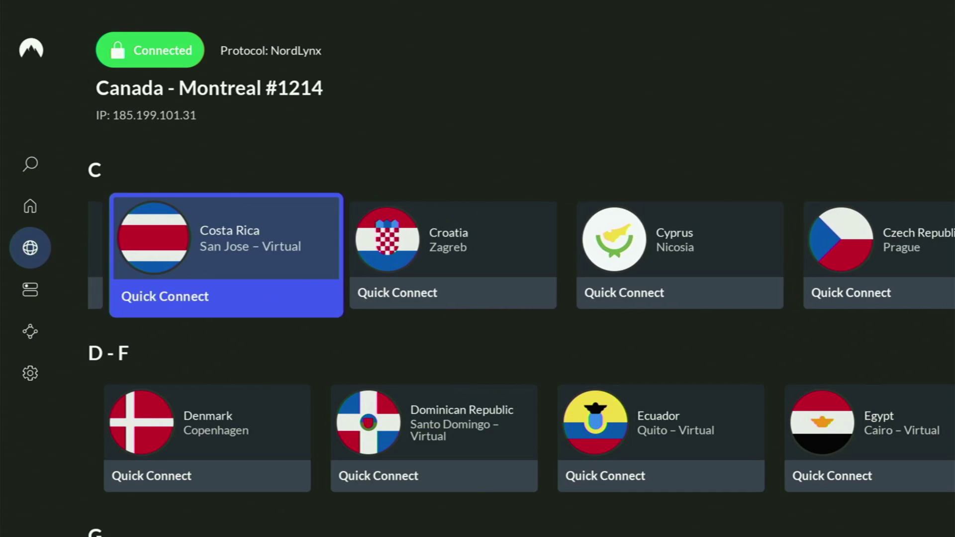
{"action": "key", "text": "Right"}
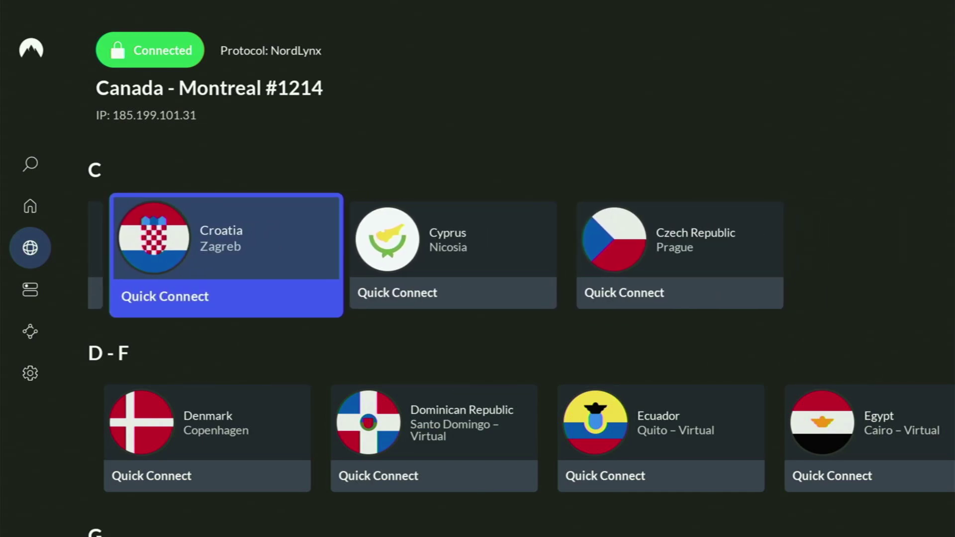
{"action": "key", "text": "Right"}
{"action": "key", "text": "Right"}
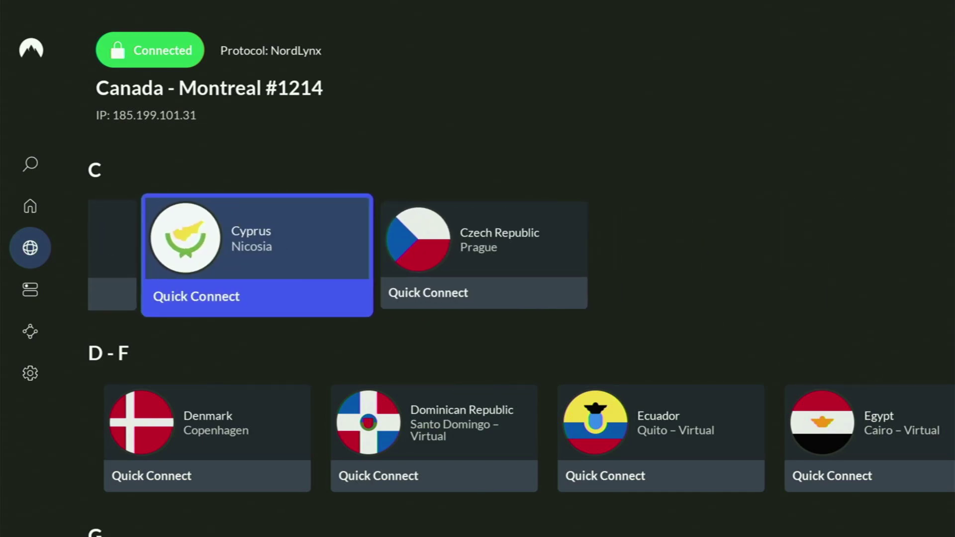
{"action": "key", "text": "Down"}
{"action": "key", "text": "Down"}
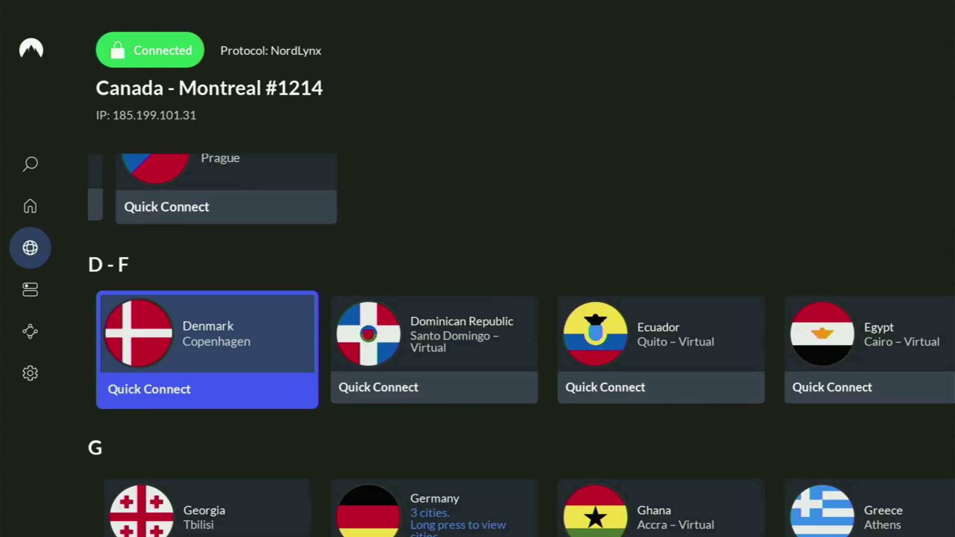
{"action": "key", "text": "Left"}
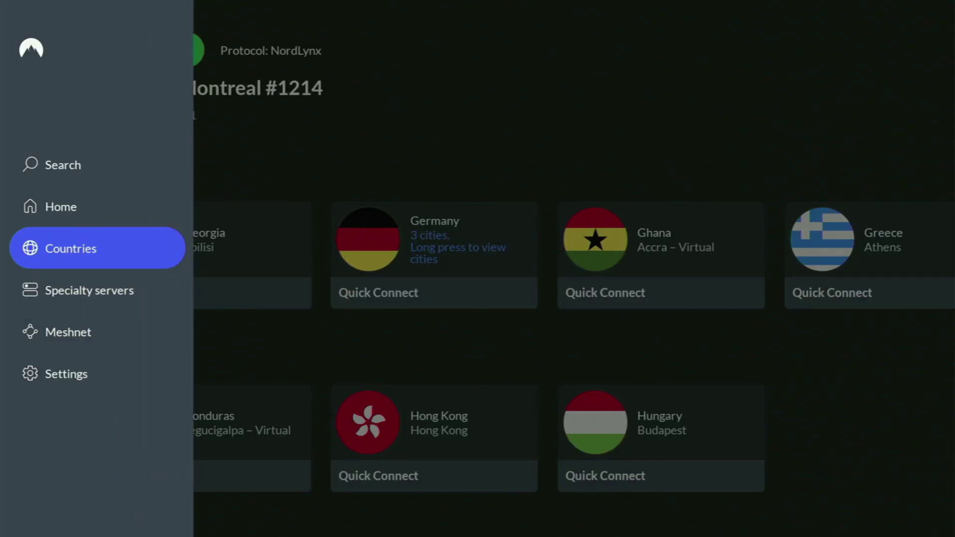
{"action": "key", "text": "Right"}
{"action": "key", "text": "Up"}
{"action": "key", "text": "Up"}
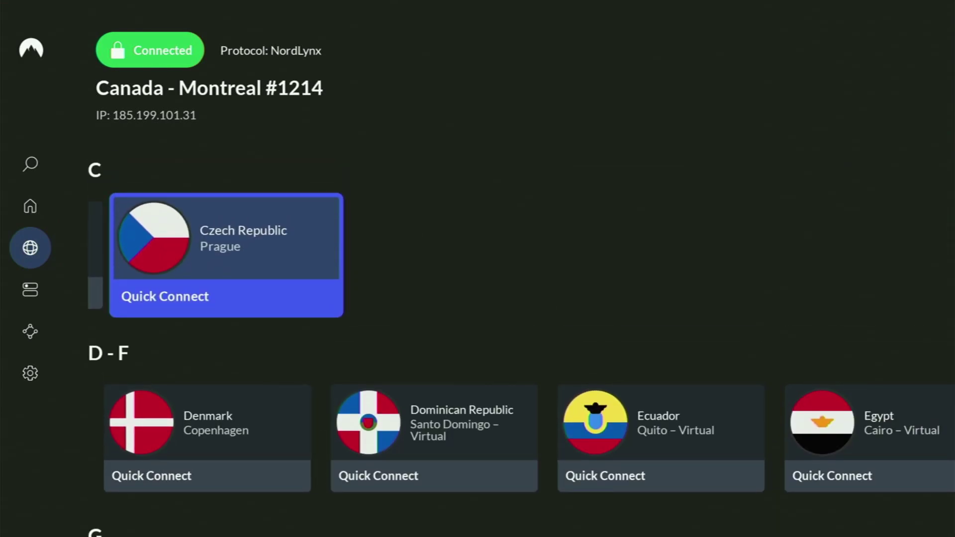
{"action": "key", "text": "Up"}
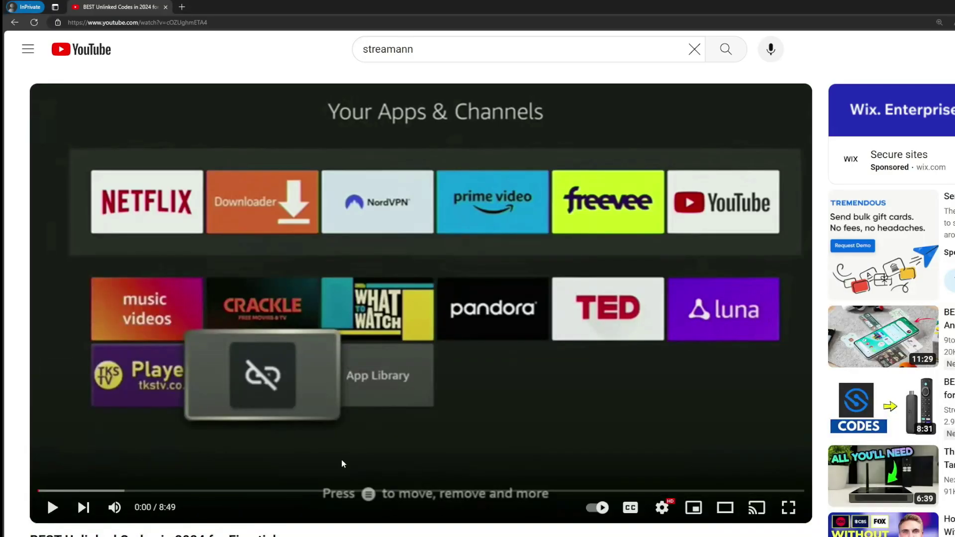
Expand the video description and open the pinned comment's topvpnoffer.com link, highlighting '3 months extra'.
{"action": "scroll", "coordinate": [344, 448], "scroll_direction": "down", "scroll_amount": 7}
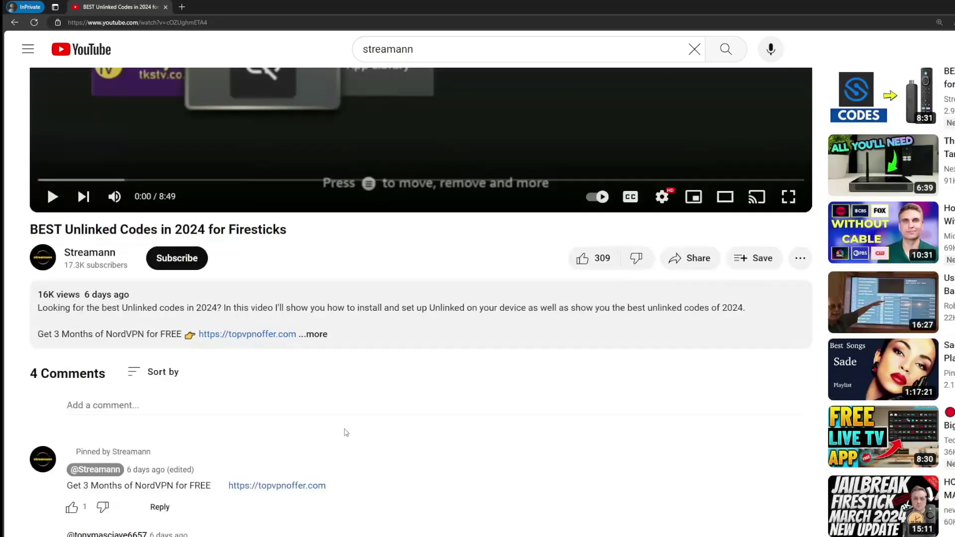
{"action": "left_click", "coordinate": [327, 307]}
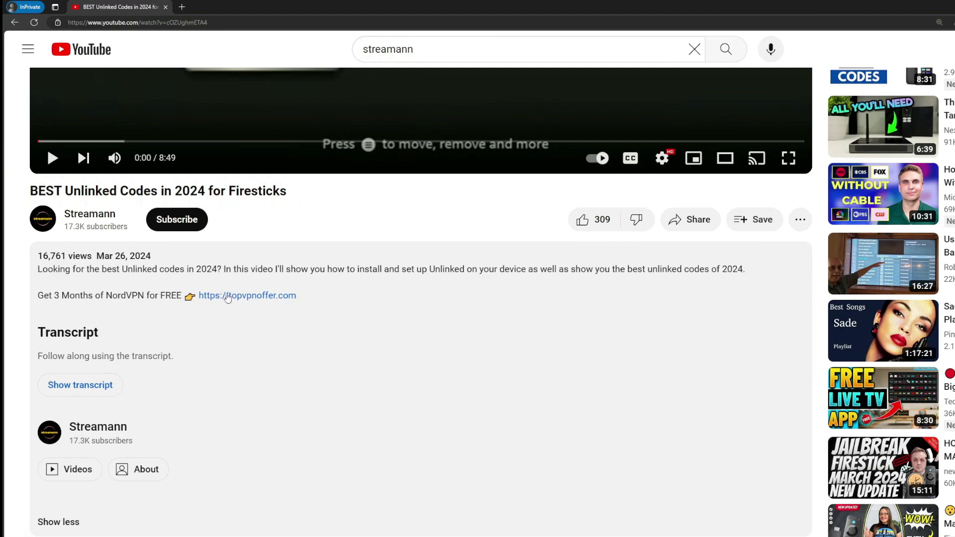
{"action": "scroll", "coordinate": [226, 301], "scroll_direction": "down", "scroll_amount": 5}
{"action": "left_click_drag", "start_coordinate": [326, 410], "coordinate": [233, 410]}
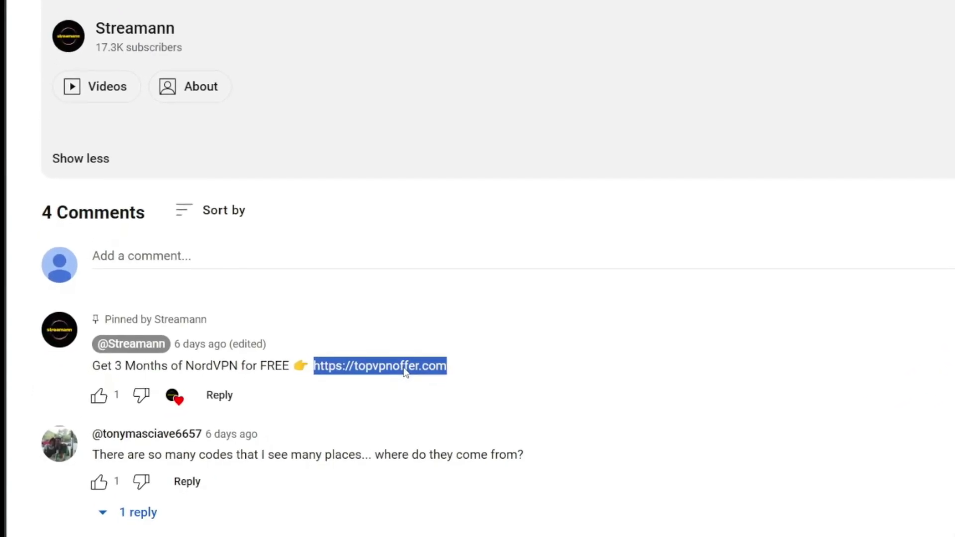
{"action": "left_click", "coordinate": [363, 391]}
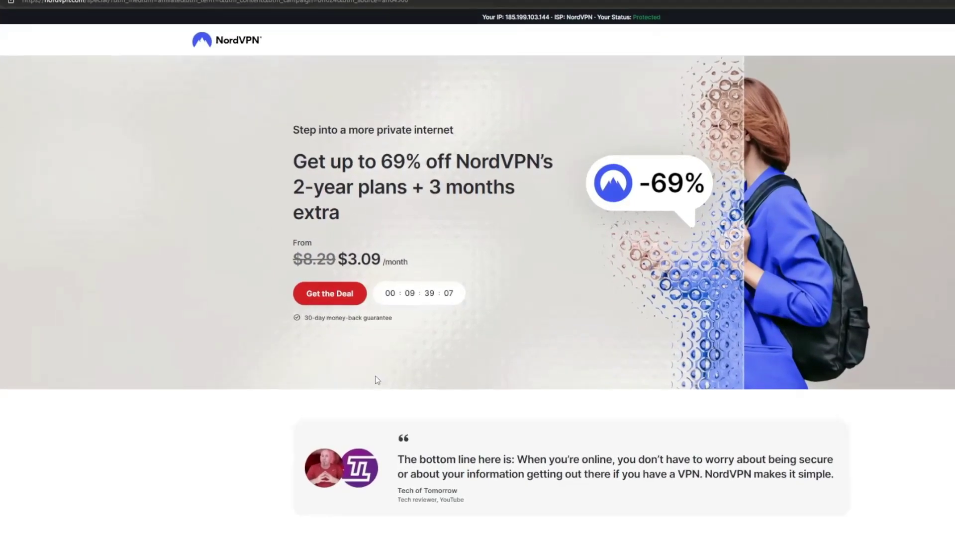
{"action": "left_click_drag", "start_coordinate": [428, 186], "coordinate": [528, 207]}
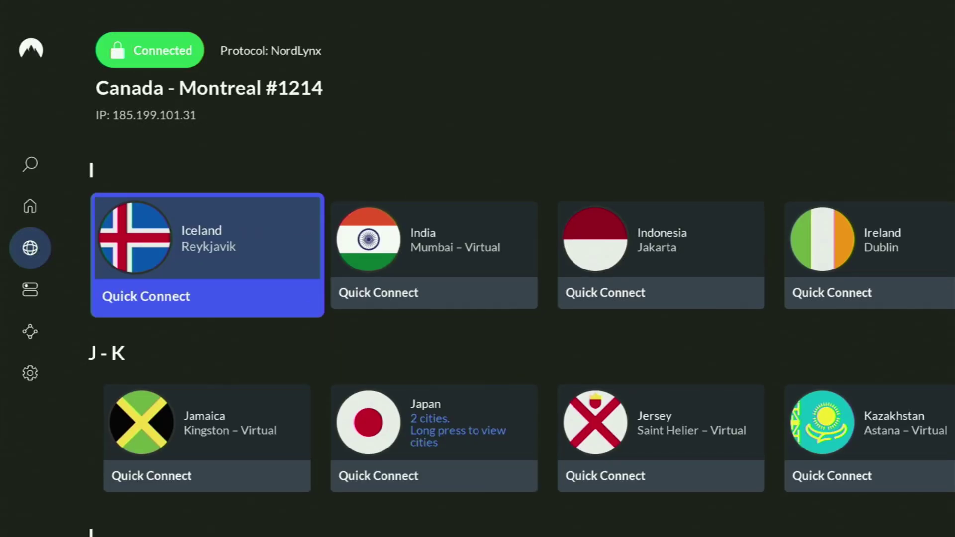
{"action": "key", "text": "Down"}
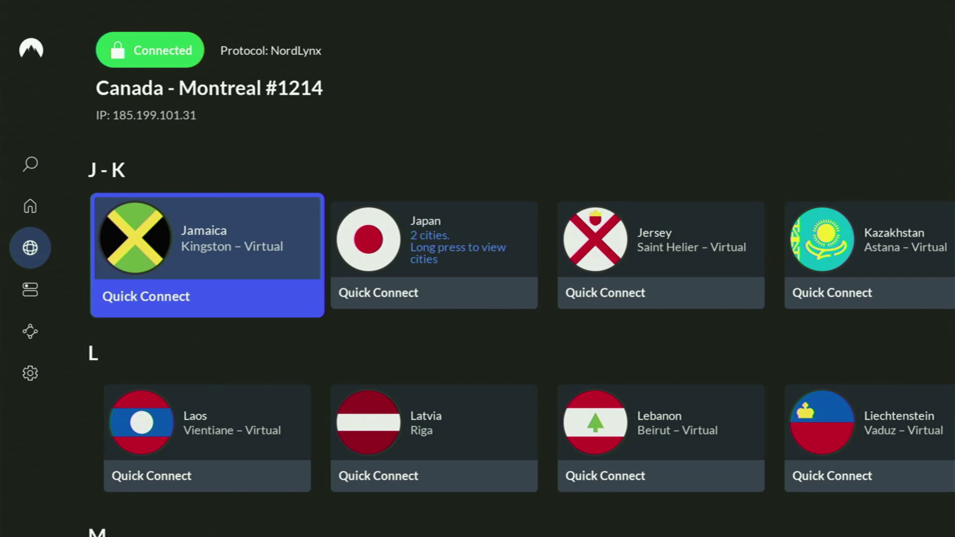
{"action": "key", "text": "Down"}
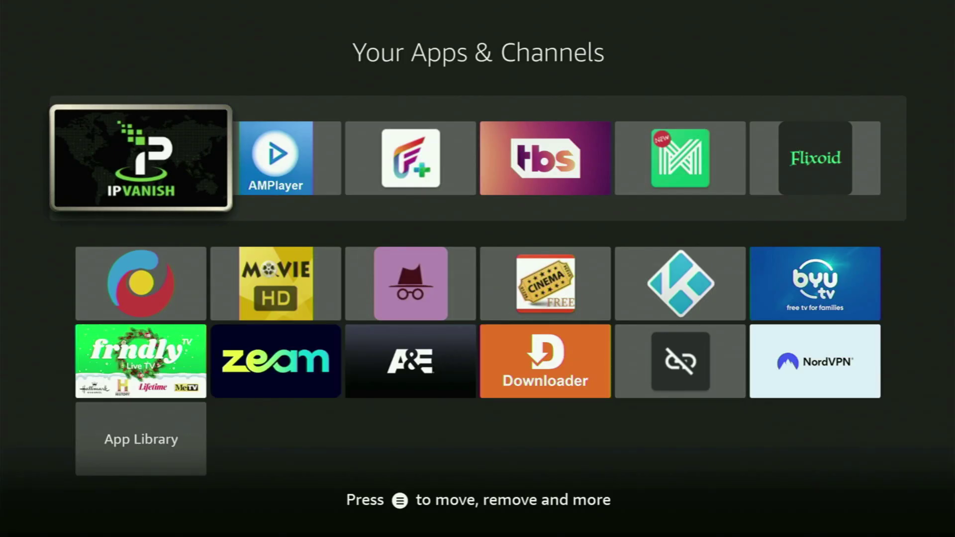
Move from IPVanish past Cinema FREE to the Downloader tile and launch it.
{"action": "key", "text": "Right"}
{"action": "key", "text": "Left"}
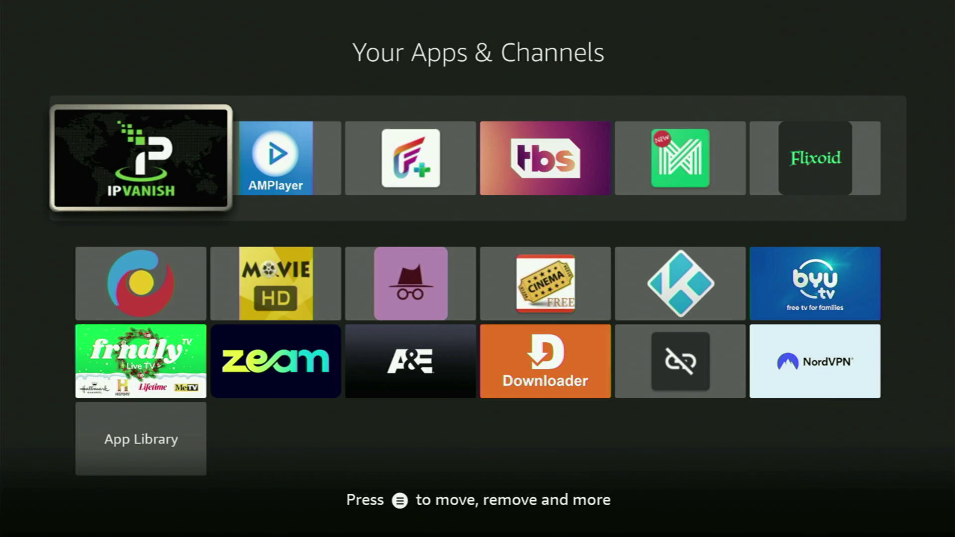
{"action": "key", "text": "Down"}
{"action": "key", "text": "Up"}
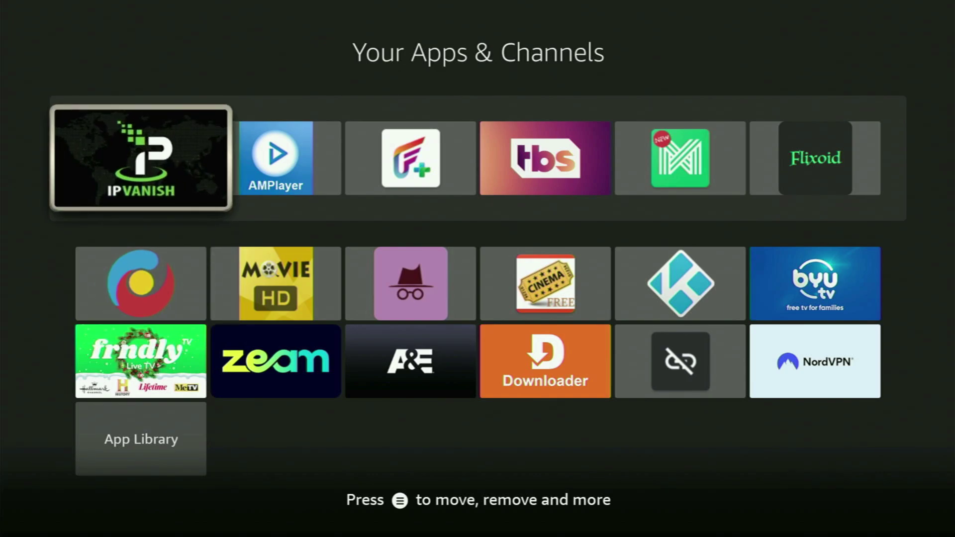
{"action": "key", "text": "Down"}
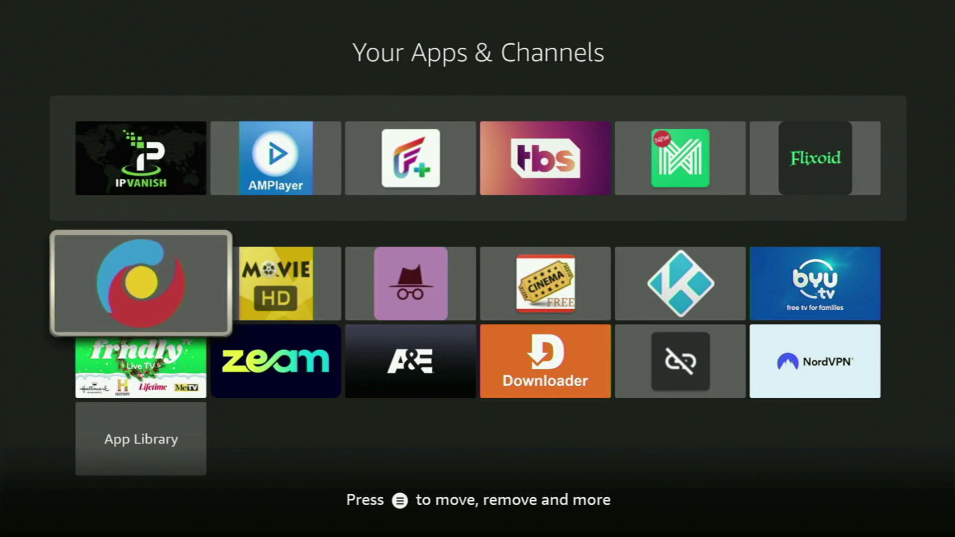
{"action": "key", "text": "Right"}
{"action": "key", "text": "Right"}
{"action": "key", "text": "Right"}
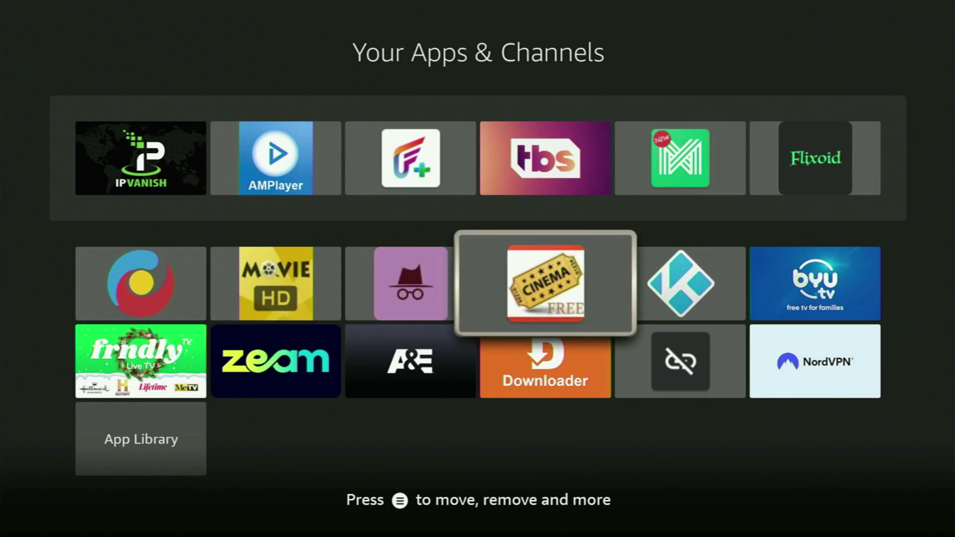
{"action": "key", "text": "Right"}
{"action": "key", "text": "Right"}
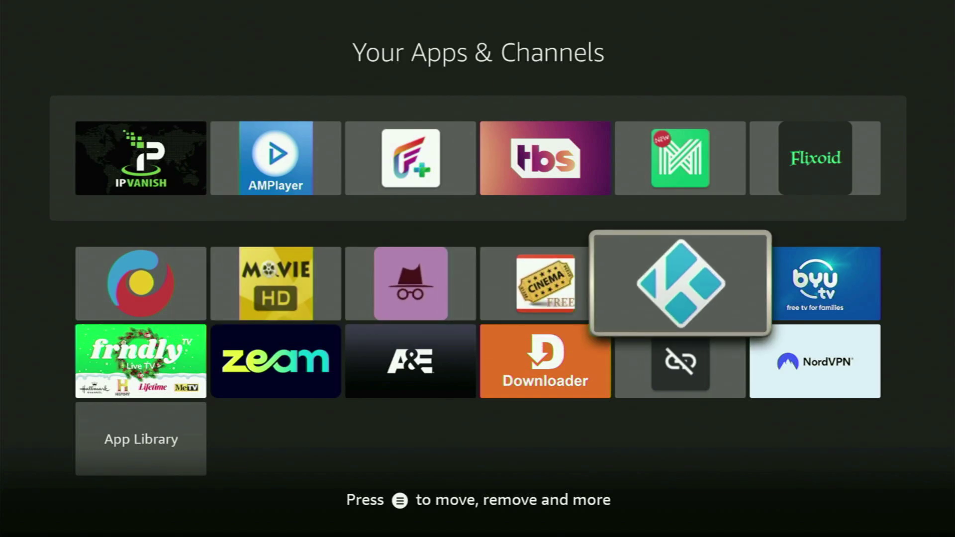
{"action": "key", "text": "Down"}
{"action": "key", "text": "Down"}
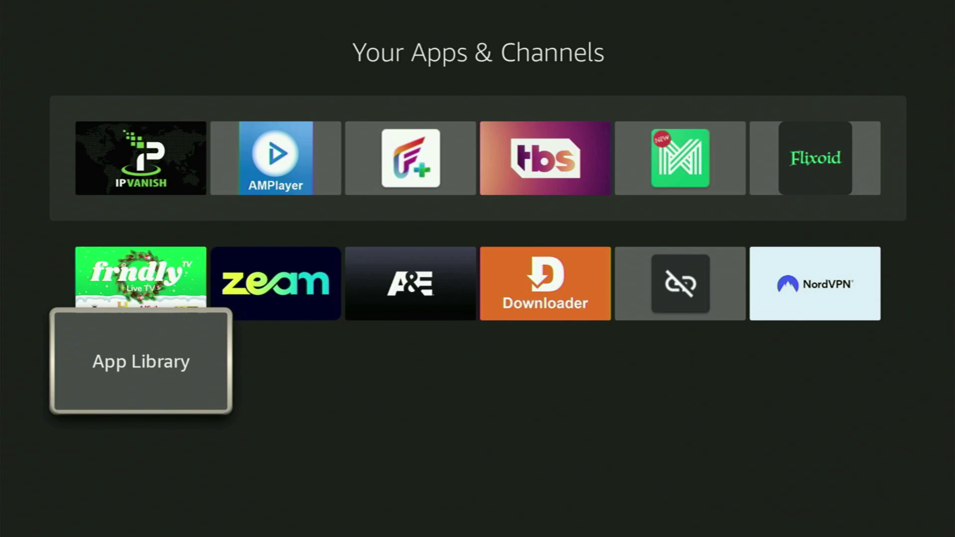
{"action": "key", "text": "Up"}
{"action": "key", "text": "Up"}
{"action": "key", "text": "Up"}
{"action": "key", "text": "Right"}
{"action": "key", "text": "Right"}
{"action": "key", "text": "Right"}
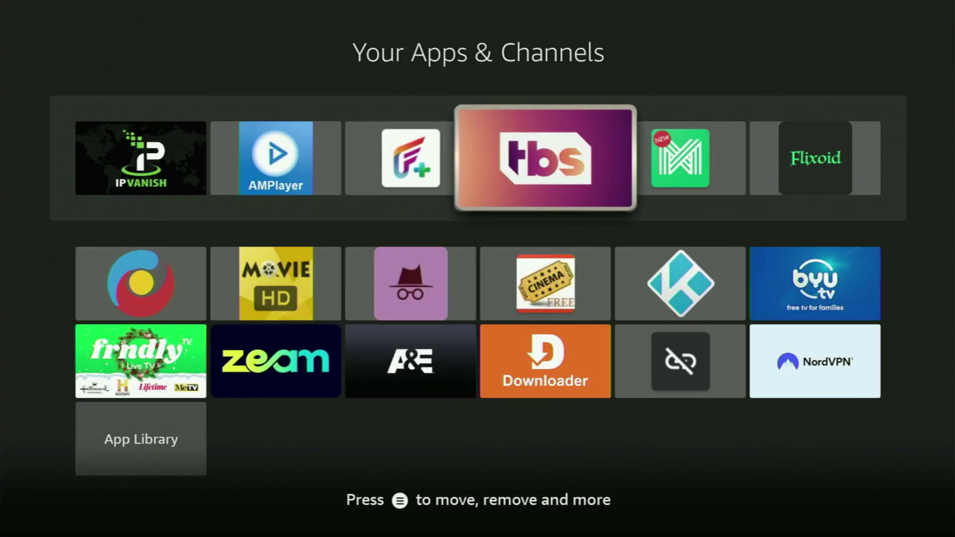
{"action": "key", "text": "Down"}
{"action": "key", "text": "Down"}
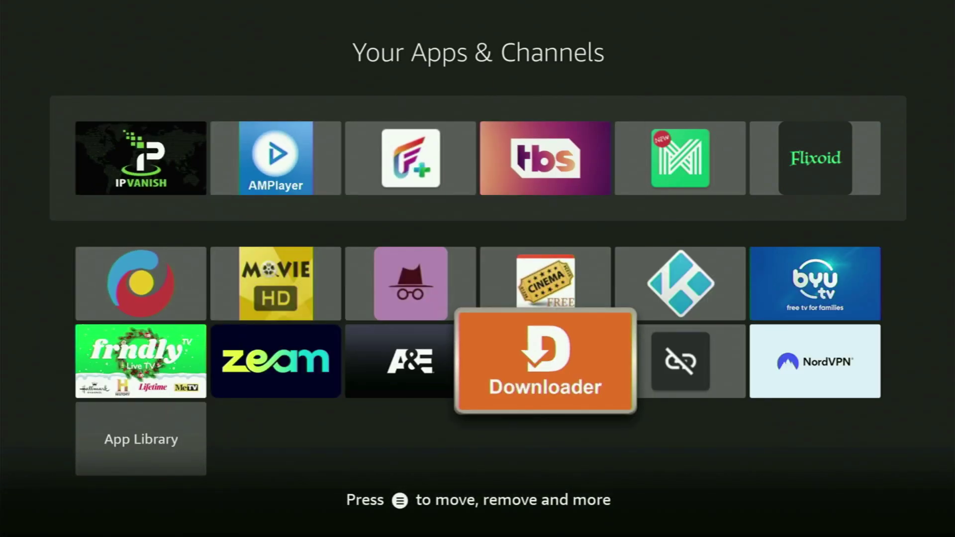
{"action": "key", "text": "Return"}
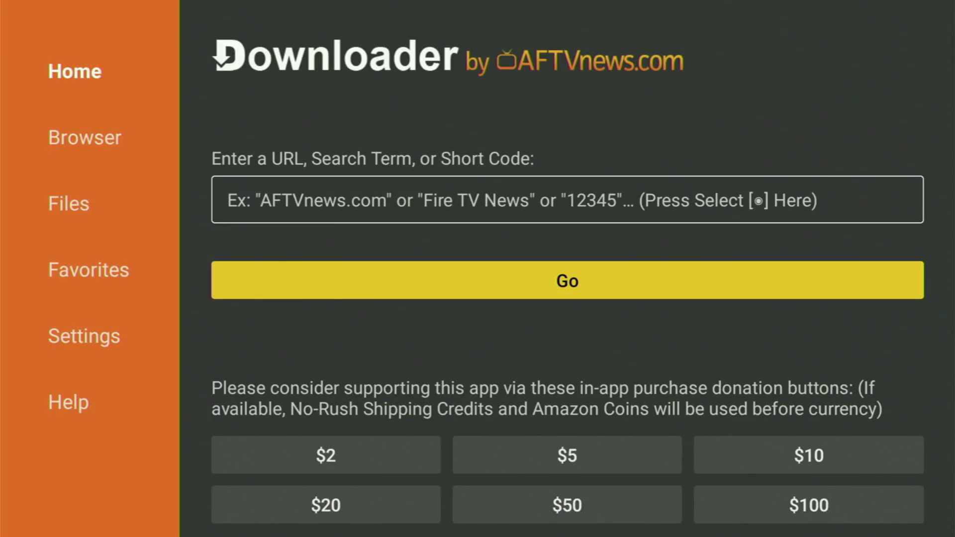
Enter the short code 81074 in Downloader's URL field using the on-screen keyboard.
{"action": "key", "text": "Up"}
{"action": "key", "text": "Return"}
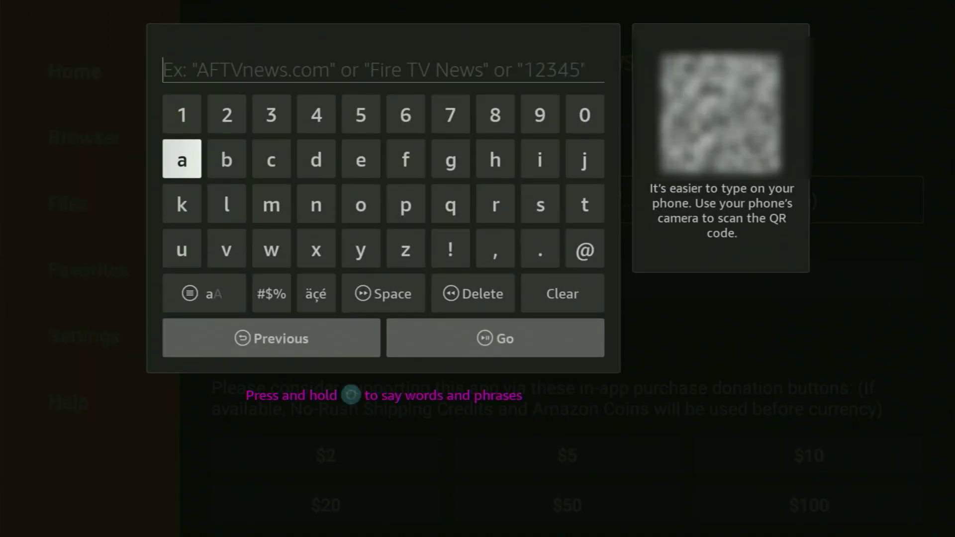
{"action": "key", "text": "Right"}
{"action": "key", "text": "Right"}
{"action": "key", "text": "Right"}
{"action": "key", "text": "Right"}
{"action": "key", "text": "Right"}
{"action": "key", "text": "Right"}
{"action": "key", "text": "Right"}
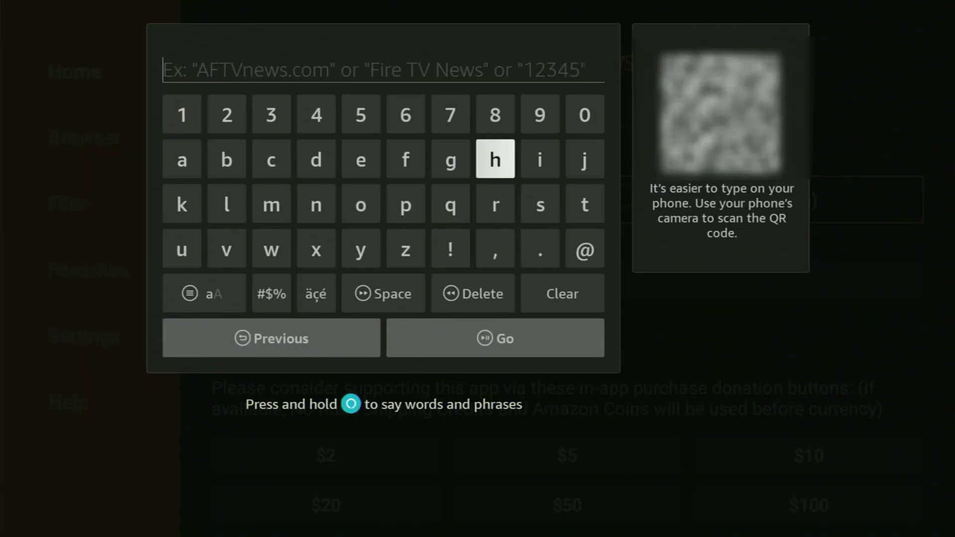
{"action": "key", "text": "Up"}
{"action": "key", "text": "Return"}
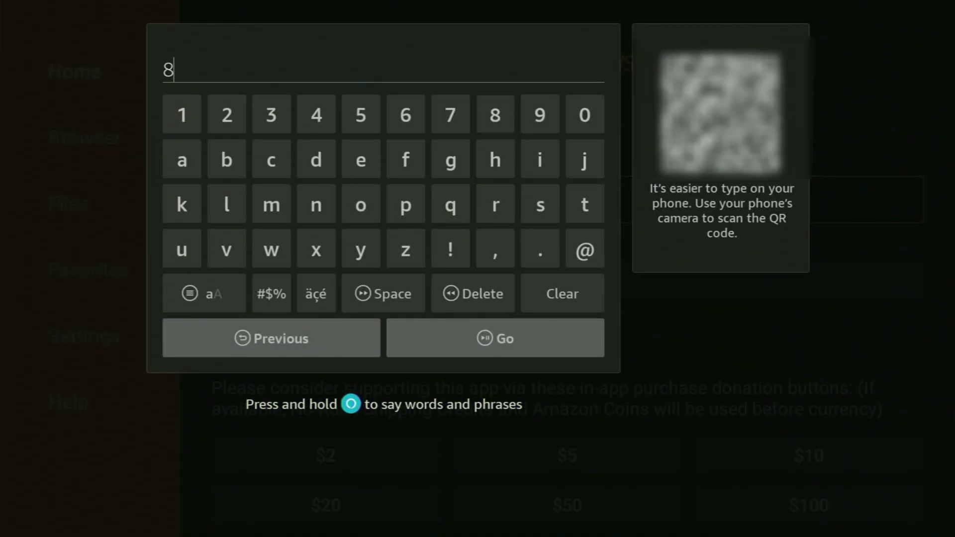
{"action": "key", "text": "Right"}
{"action": "key", "text": "Right"}
{"action": "key", "text": "Right"}
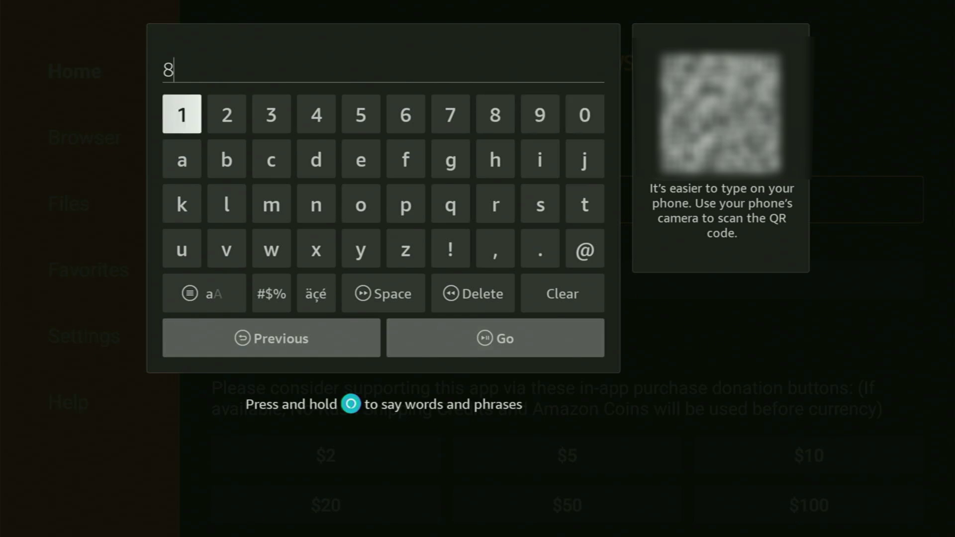
{"action": "key", "text": "Return"}
{"action": "key", "text": "Right"}
{"action": "key", "text": "Right"}
{"action": "key", "text": "Right"}
{"action": "key", "text": "Right"}
{"action": "key", "text": "Right"}
{"action": "key", "text": "Right"}
{"action": "key", "text": "Right"}
{"action": "key", "text": "Right"}
{"action": "key", "text": "Right"}
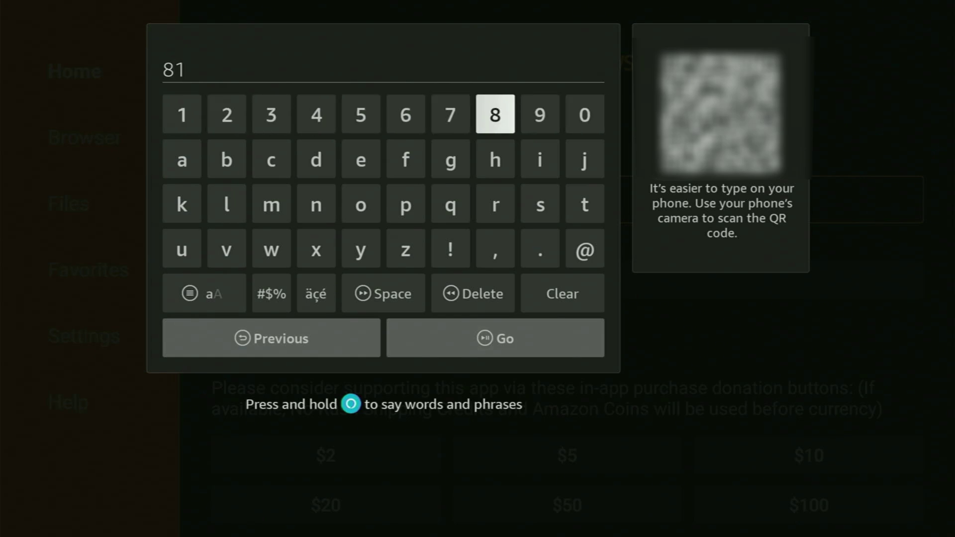
{"action": "key", "text": "Return"}
{"action": "key", "text": "Left"}
{"action": "key", "text": "Left"}
{"action": "key", "text": "Left"}
{"action": "key", "text": "Return"}
{"action": "key", "text": "Left"}
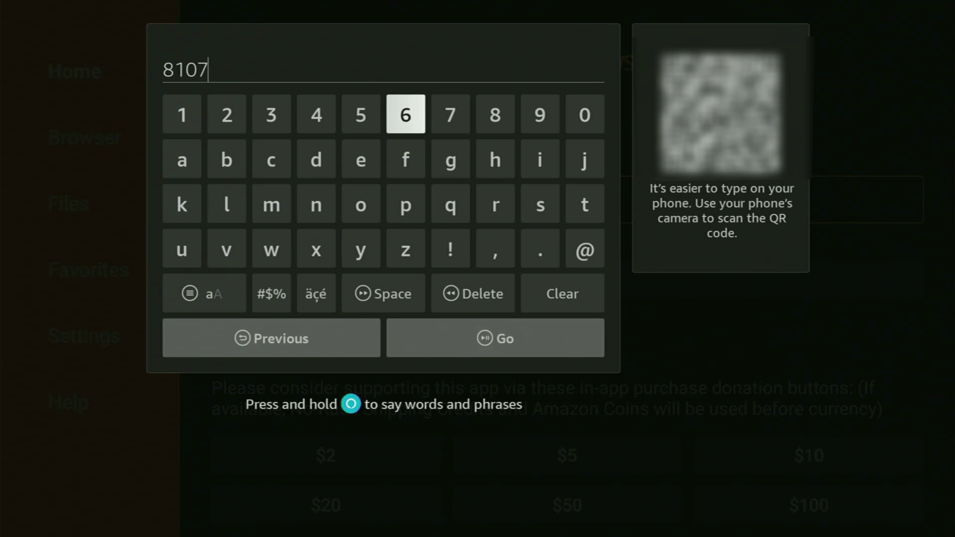
{"action": "key", "text": "Left"}
{"action": "key", "text": "Left"}
{"action": "key", "text": "Return"}
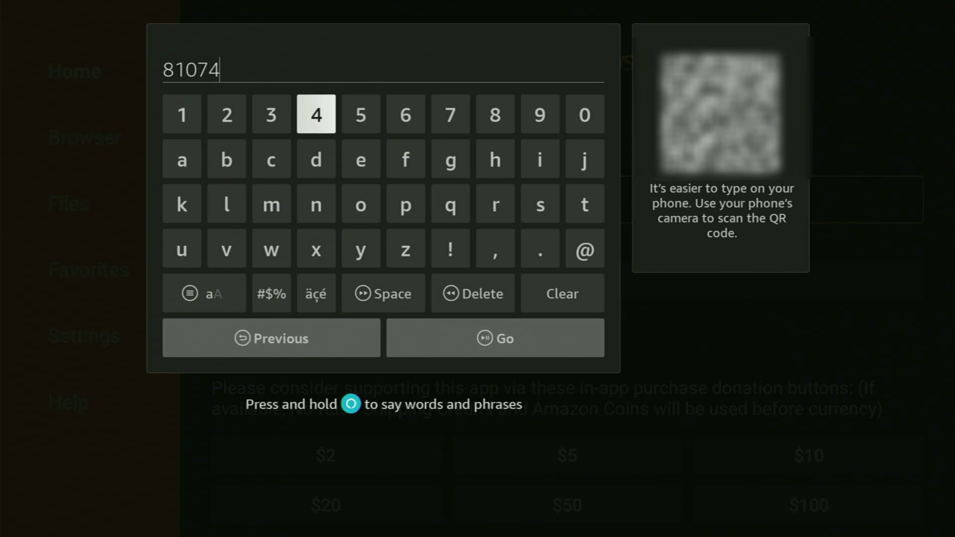
Submit code 81074 with Go so Downloader loads go.aftvnews.com/81074.
{"action": "key", "text": "Down"}
{"action": "key", "text": "Down"}
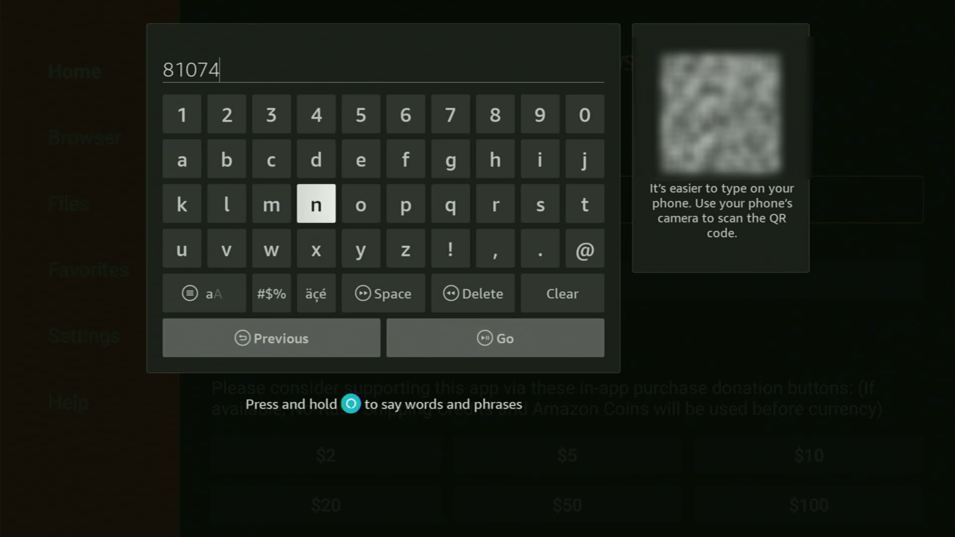
{"action": "key", "text": "Right"}
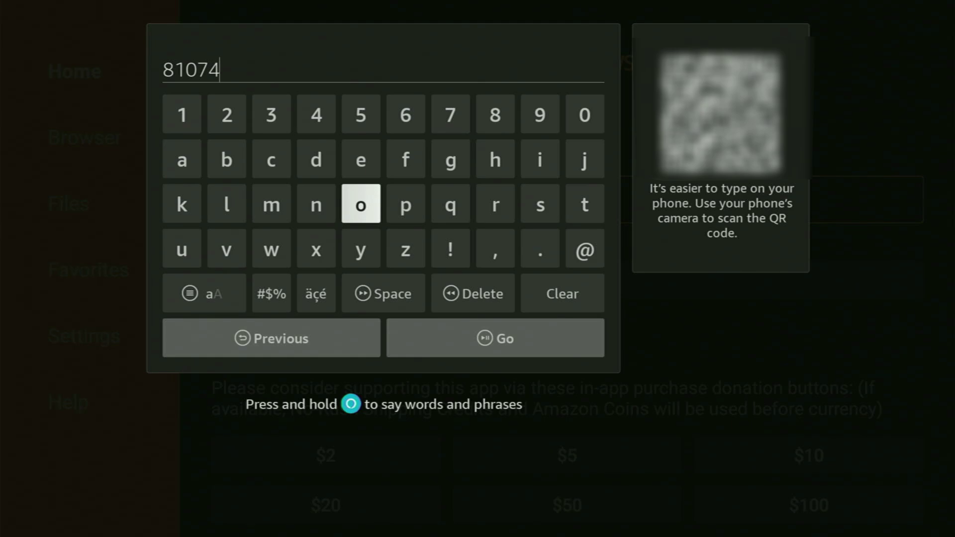
{"action": "key", "text": "Down"}
{"action": "key", "text": "Down"}
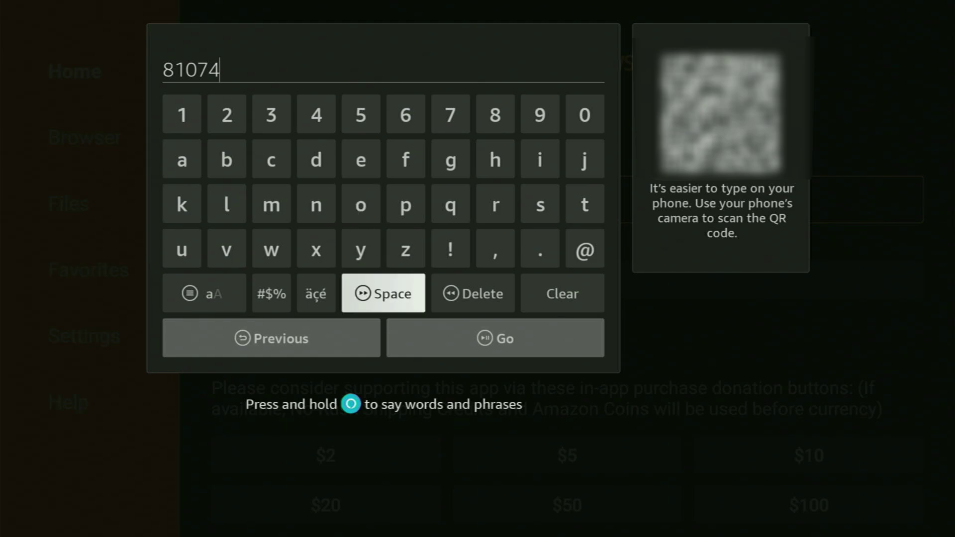
{"action": "key", "text": "Down"}
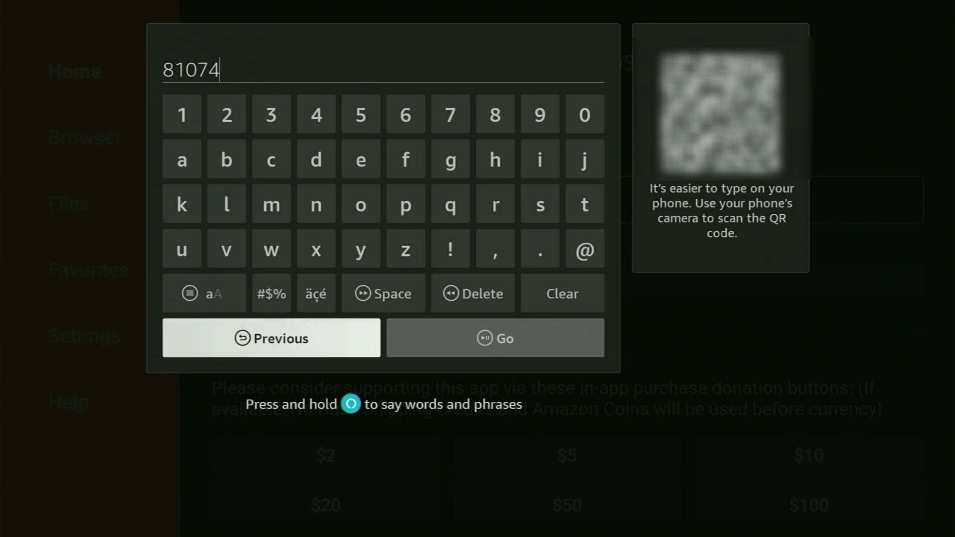
{"action": "key", "text": "Right"}
{"action": "key", "text": "Return"}
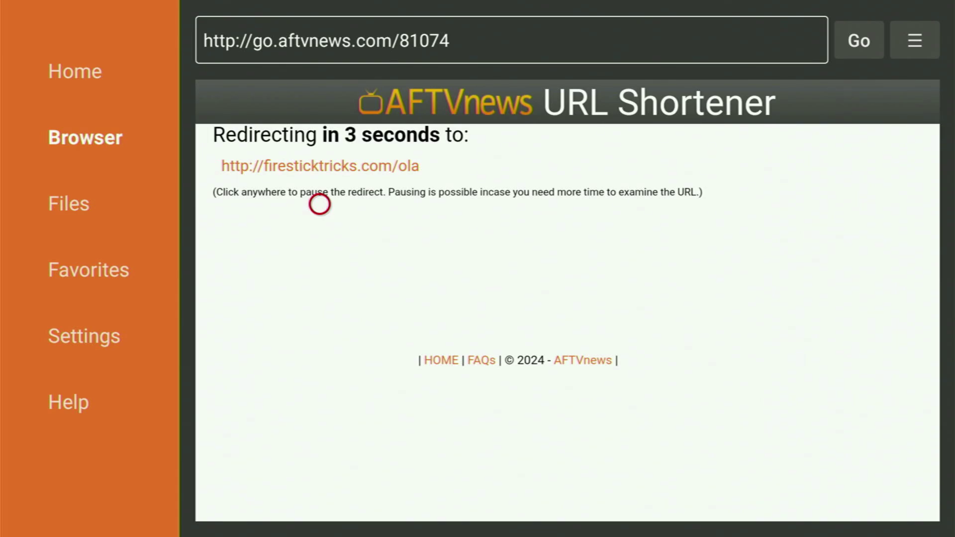
Let the download finish, then install the Ola TV app and close the installer with Done.
{"action": "key", "text": "Menu"}
{"action": "key", "text": "Down"}
{"action": "key", "text": "Escape"}
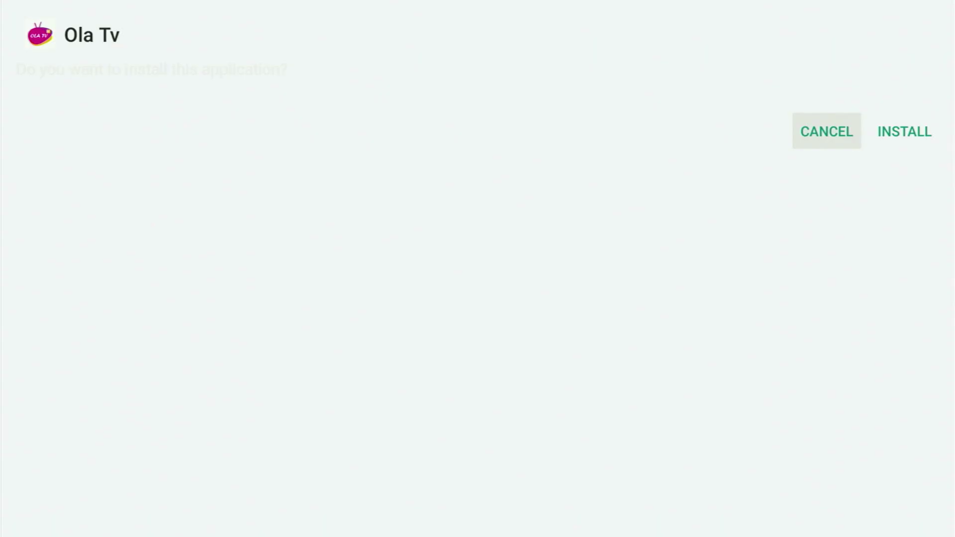
{"action": "key", "text": "Right"}
{"action": "key", "text": "Return"}
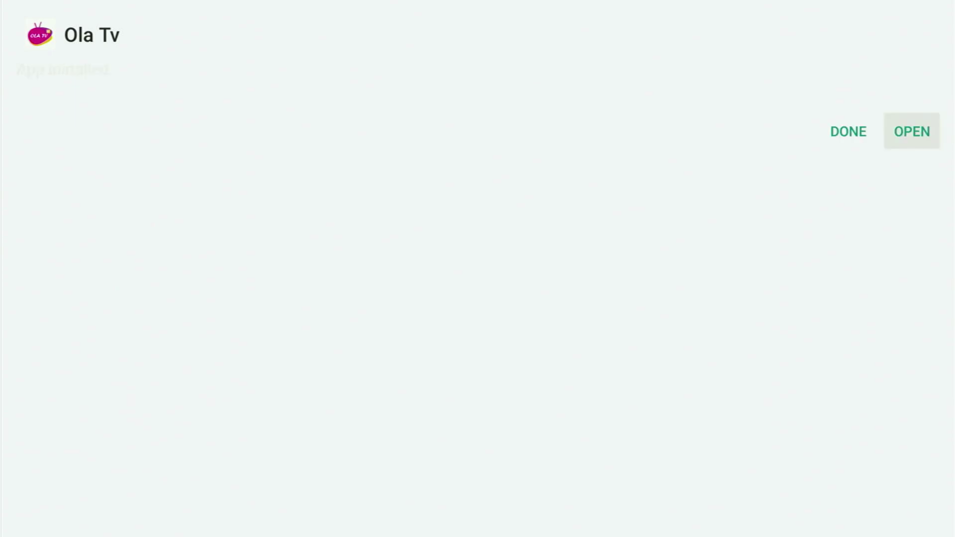
{"action": "key", "text": "Left"}
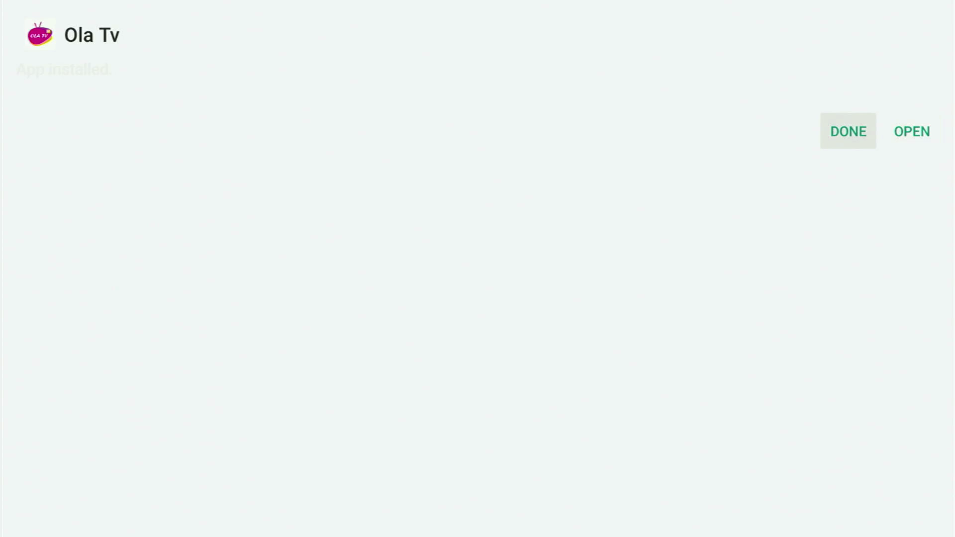
{"action": "key", "text": "Return"}
Delete the downloaded ola tv 22.apk file and confirm the deletion.
{"action": "key", "text": "Right"}
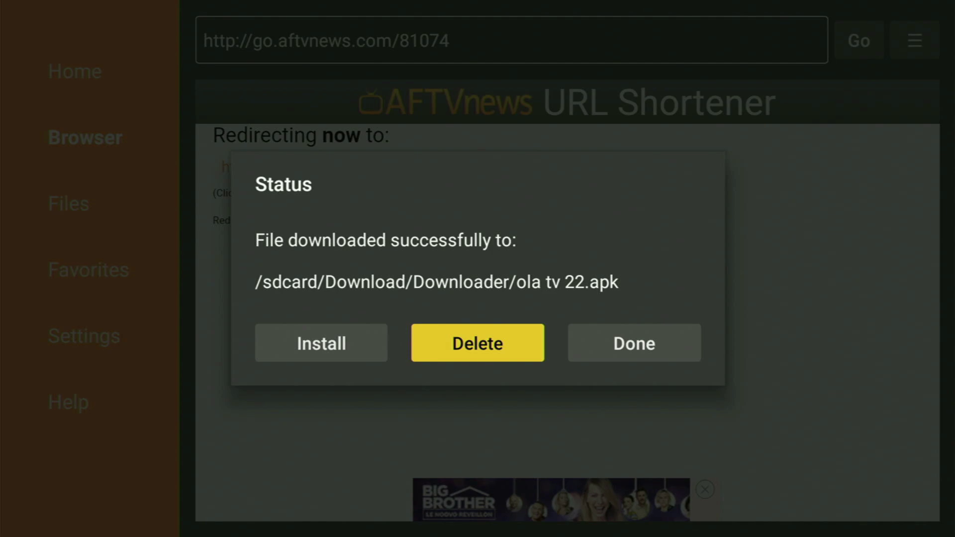
{"action": "key", "text": "Return"}
{"action": "key", "text": "Left"}
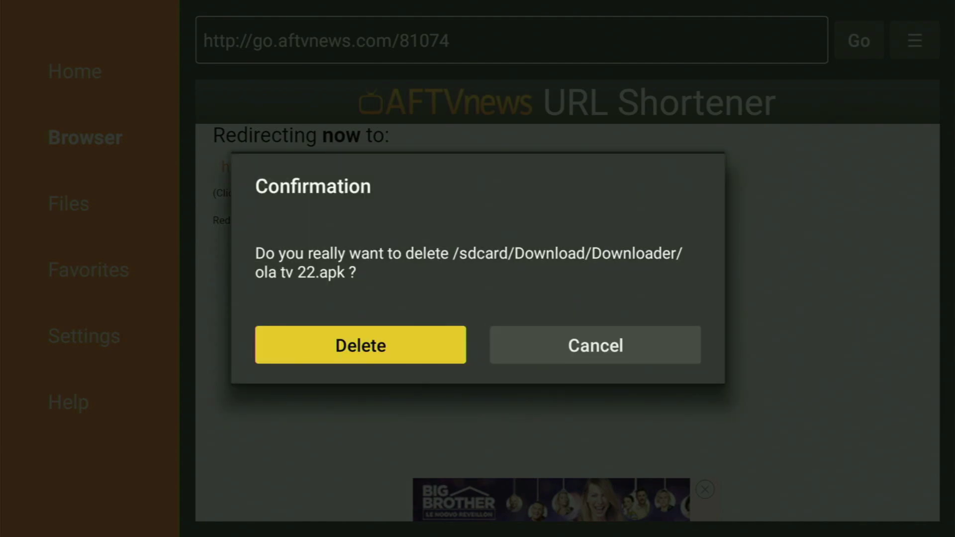
{"action": "key", "text": "Return"}
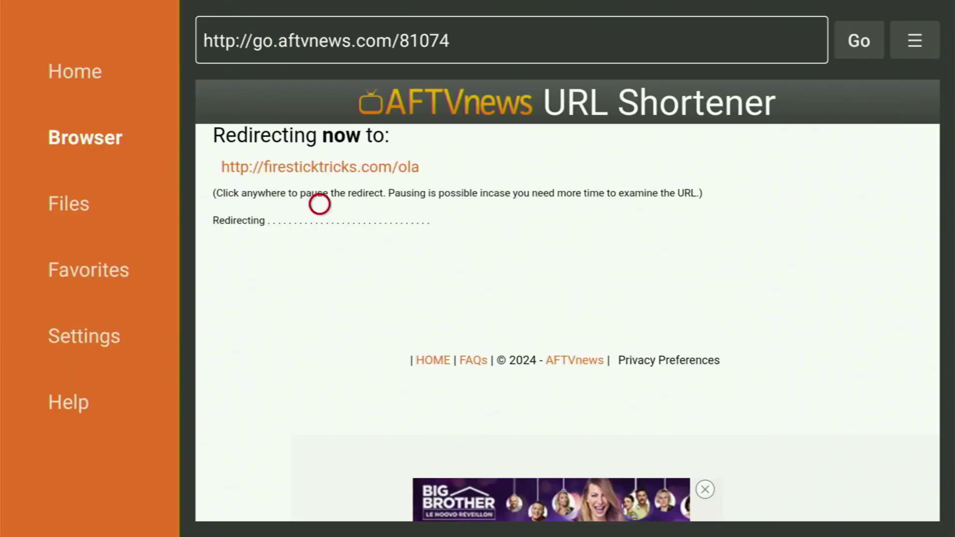
From the Home screen, go to Your Apps & Channels and locate the new OLA TV app.
{"action": "key", "text": "Home"}
{"action": "key", "text": "Right"}
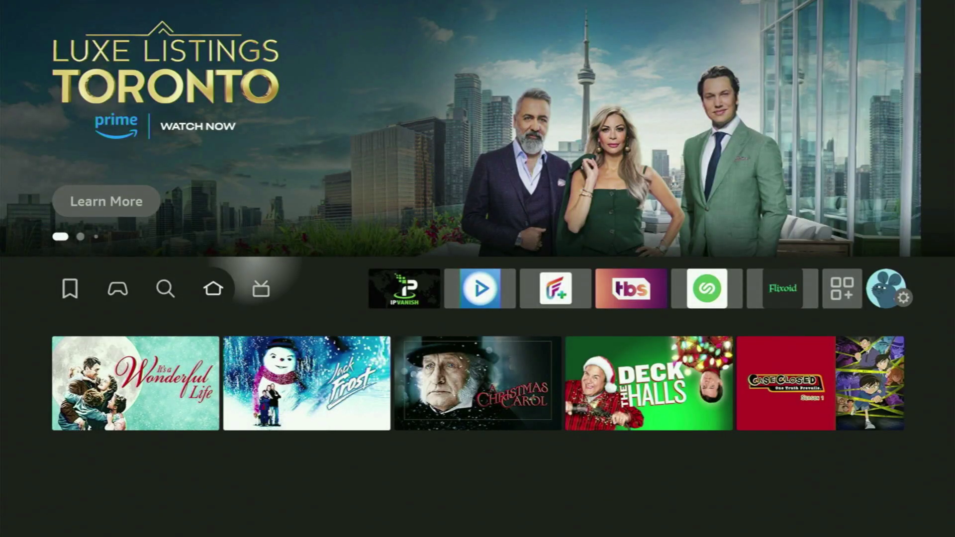
{"action": "key", "text": "Right"}
{"action": "key", "text": "Right"}
{"action": "key", "text": "Right"}
{"action": "key", "text": "Right"}
{"action": "key", "text": "Right"}
{"action": "key", "text": "Right"}
{"action": "key", "text": "Right"}
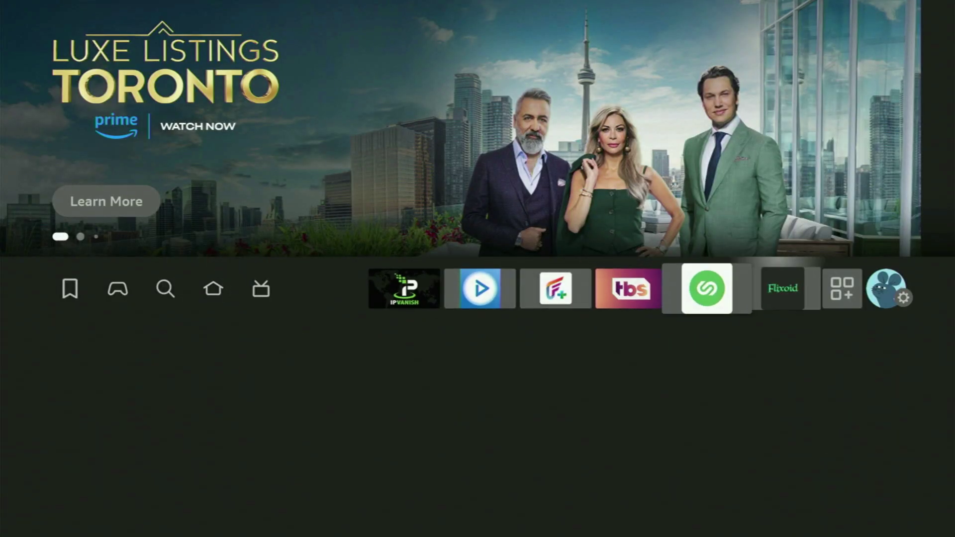
{"action": "key", "text": "Return"}
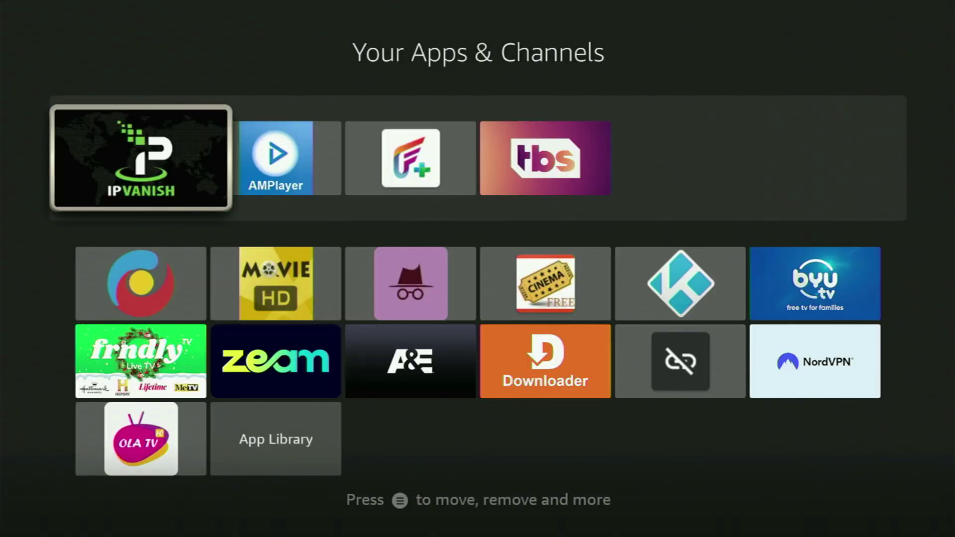
{"action": "key", "text": "Down"}
{"action": "key", "text": "Down"}
{"action": "key", "text": "Down"}
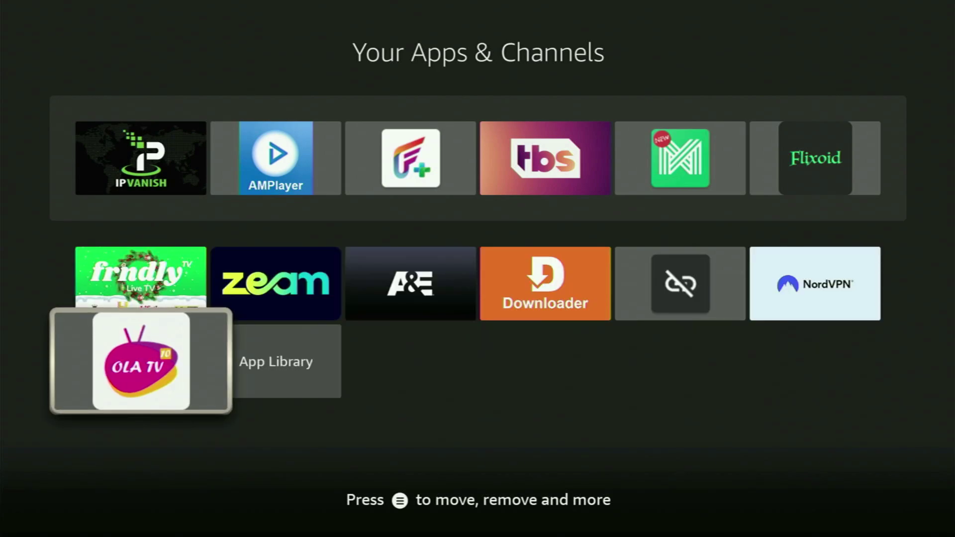